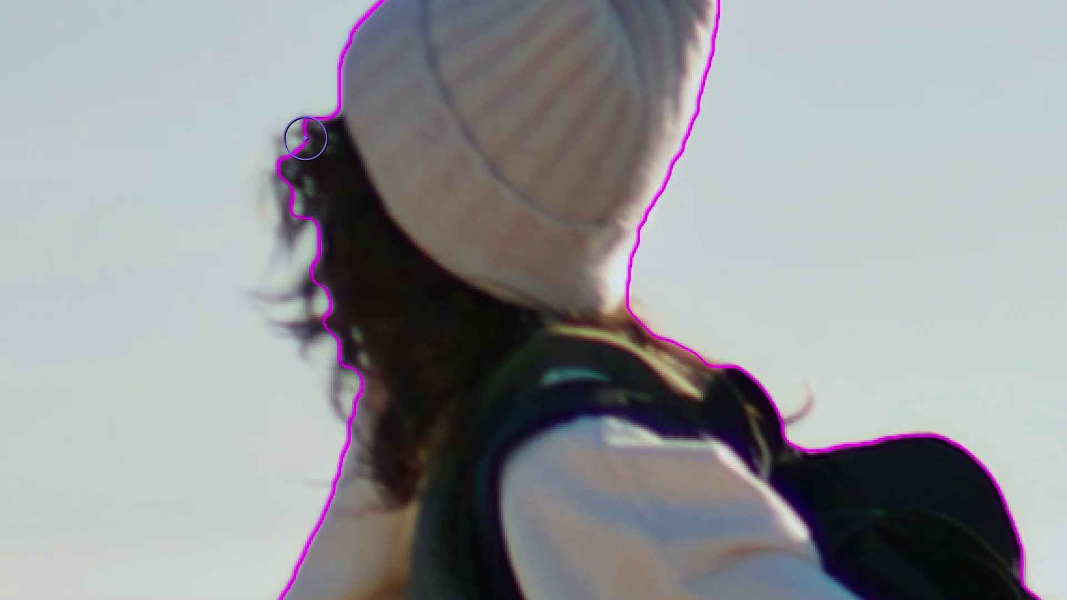
Paint a Refine Edge stroke along the woman's loose hair and set the Base Refine Edge Radius to 4.0.
mouse_move(306, 137)
mouse_down()
mouse_move(272, 157)
mouse_move(276, 194)
mouse_move(289, 217)
mouse_move(294, 160)
mouse_move(288, 242)
mouse_move(291, 223)
mouse_move(317, 233)
mouse_move(317, 274)
mouse_move(299, 299)
mouse_move(268, 300)
mouse_move(342, 301)
mouse_move(343, 315)
mouse_move(301, 347)
mouse_move(364, 333)
mouse_move(355, 417)
mouse_move(370, 424)
mouse_move(351, 480)
mouse_move(384, 501)
mouse_move(420, 464)
mouse_move(424, 429)
mouse_up()
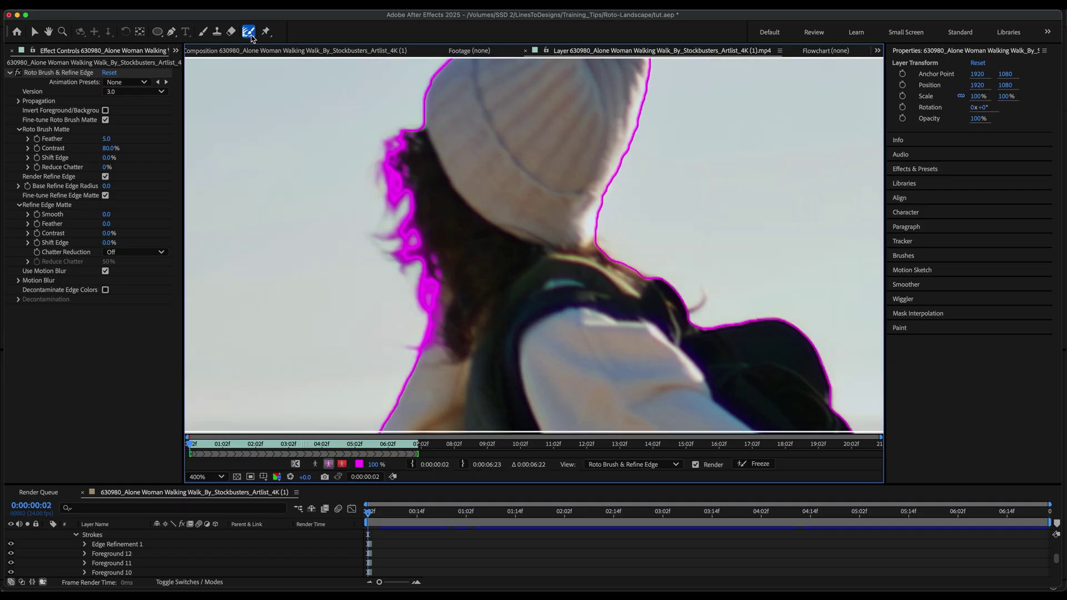
drag(250, 31, 280, 30)
drag(439, 288, 413, 242)
drag(106, 186, 128, 185)
Inspect the whole cutout by showing its alpha matte, playing it, and switching to the red alpha overlay.
drag(385, 267, 385, 342)
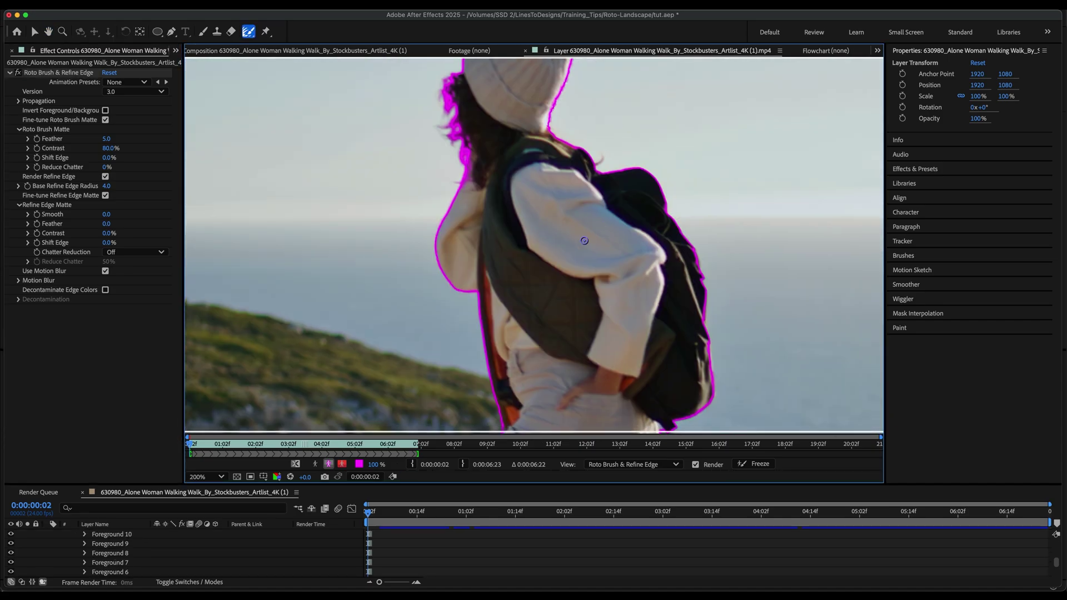
drag(645, 316, 629, 328)
drag(488, 233, 488, 377)
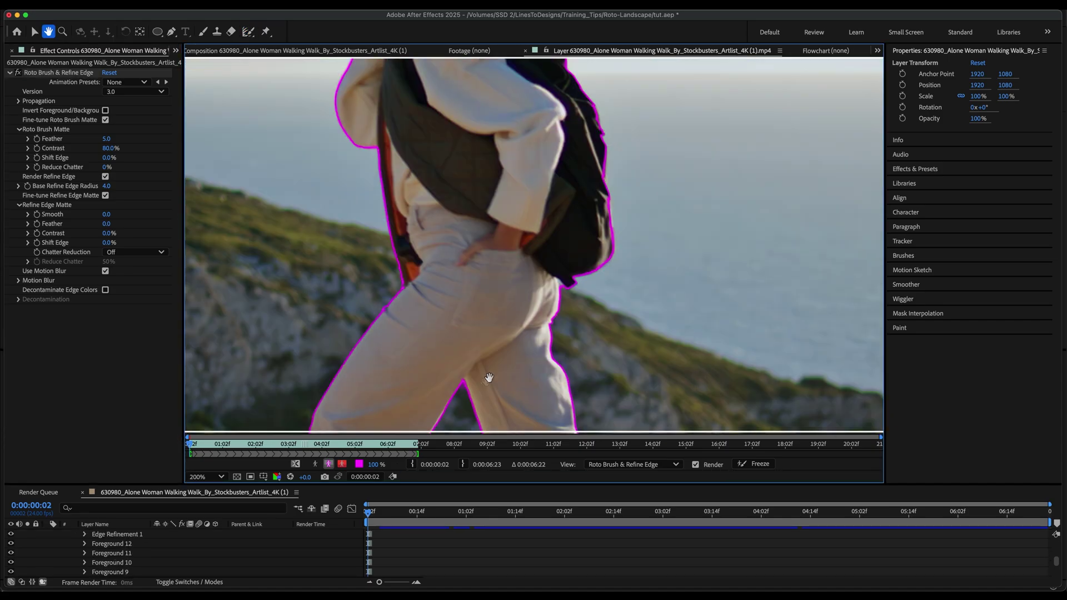
key(comma)
key(comma)
key(alt+4)
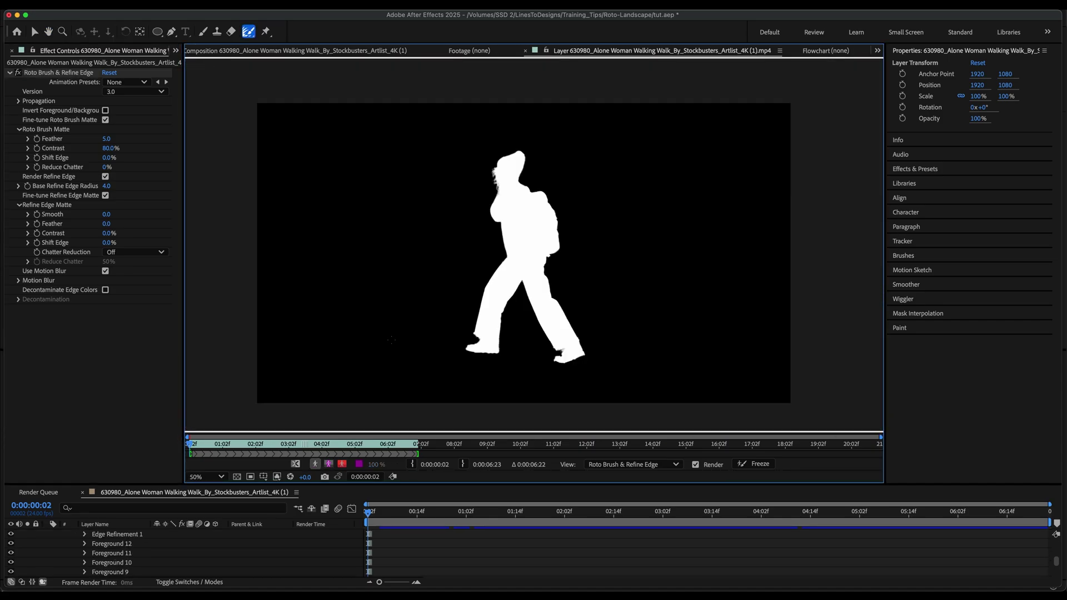
key(space)
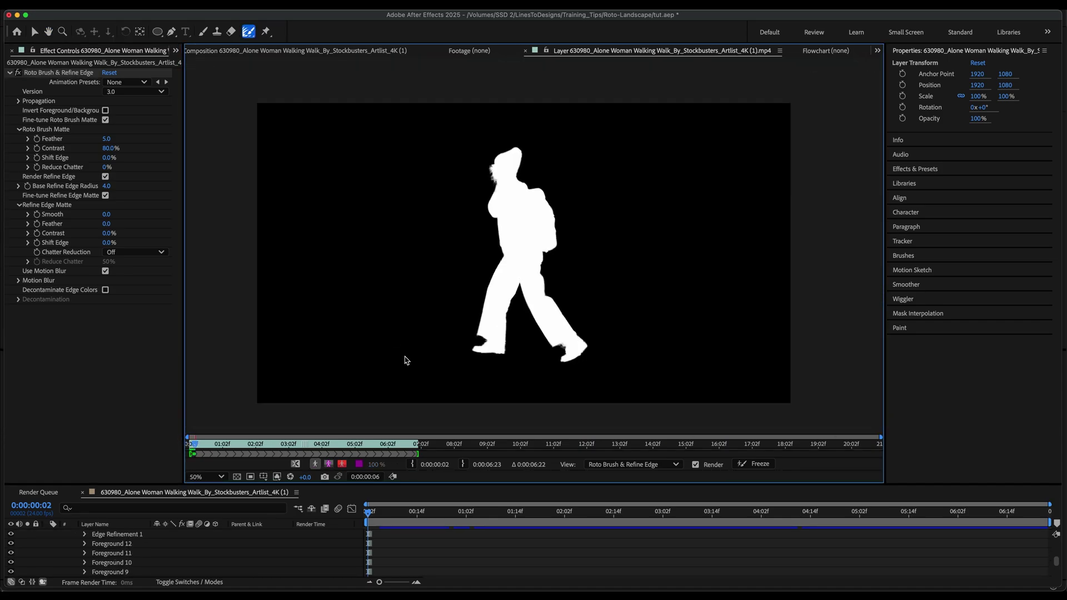
click(342, 464)
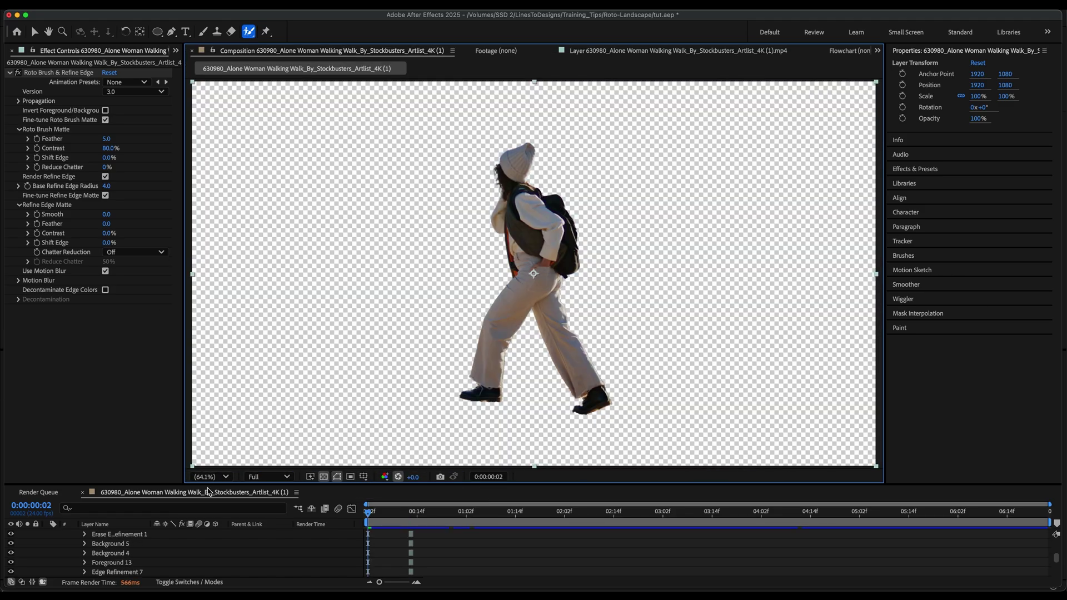
Open the woman footage layer from the composition, freeze its Roto Brush & Refine Edge propagation, and preview the frozen frames.
key(comma)
key(comma)
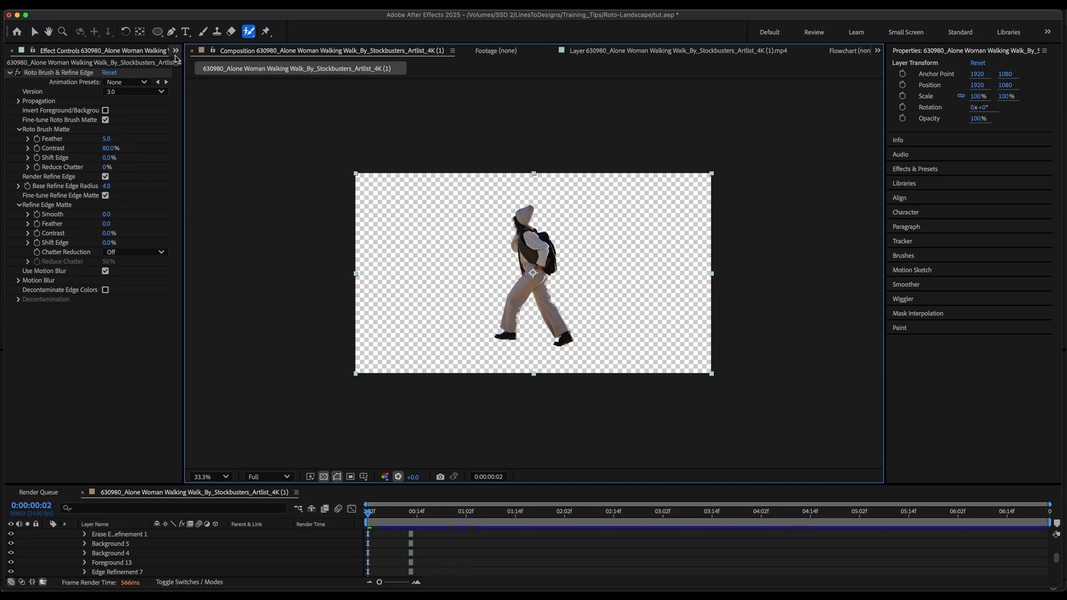
click(175, 51)
click(181, 62)
scroll(392, 537, up, 10)
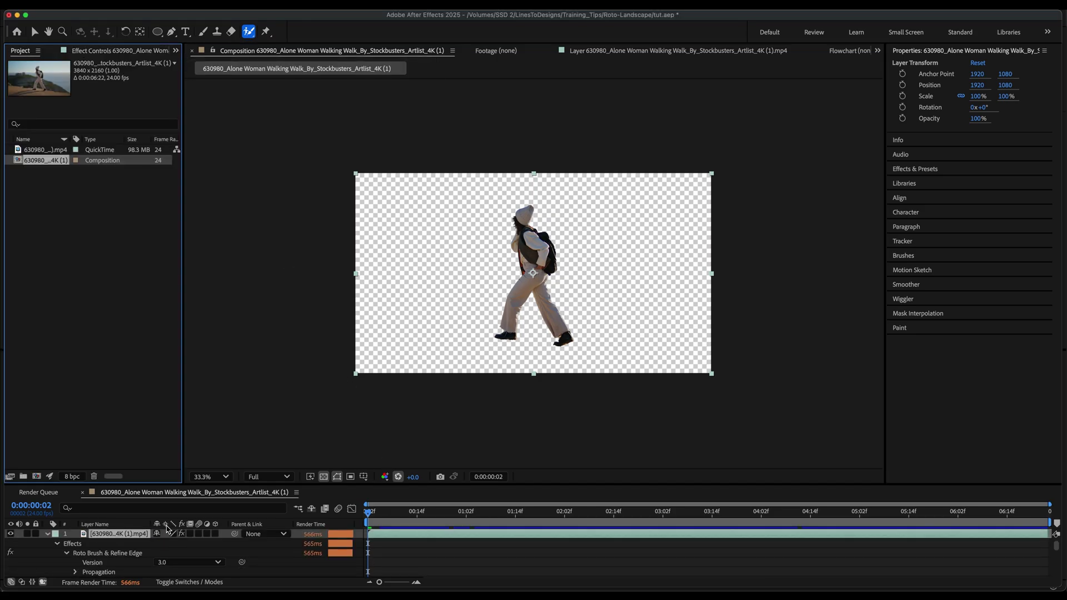
double_click(138, 534)
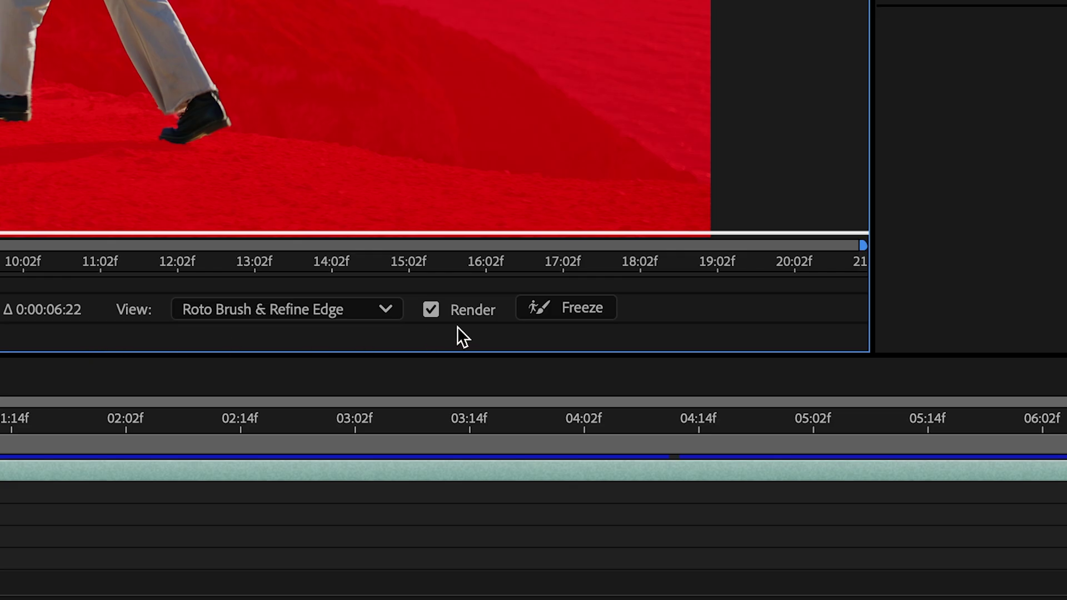
click(757, 464)
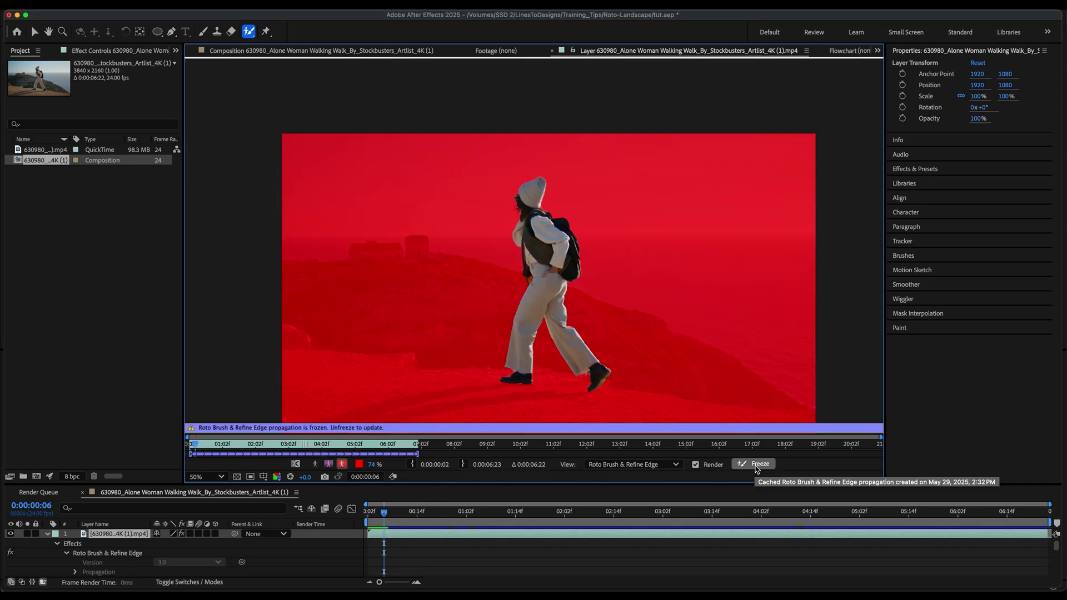
key(space)
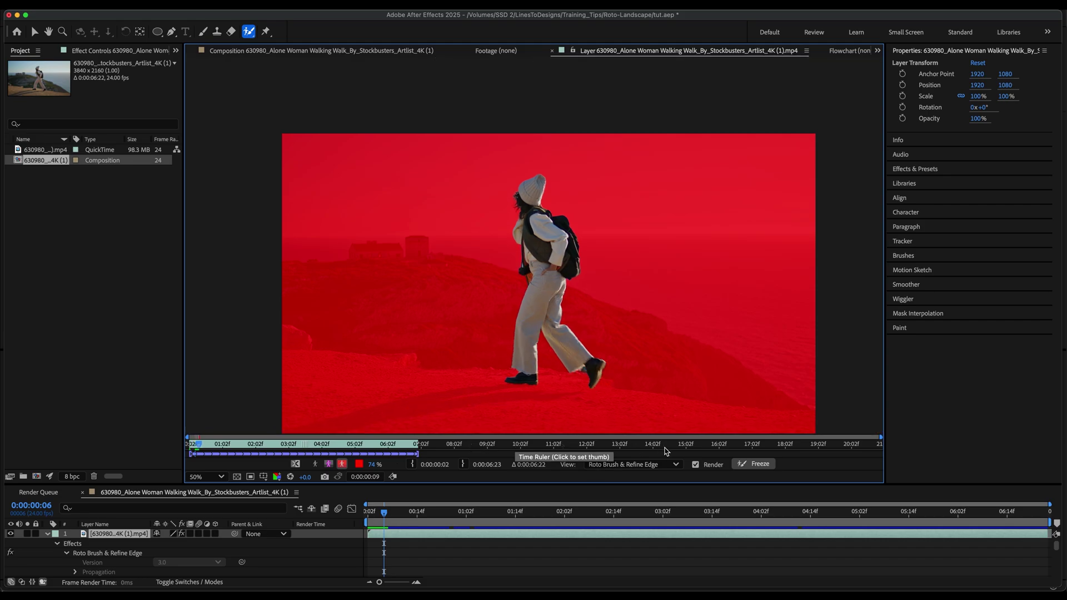
key(Page_Down)
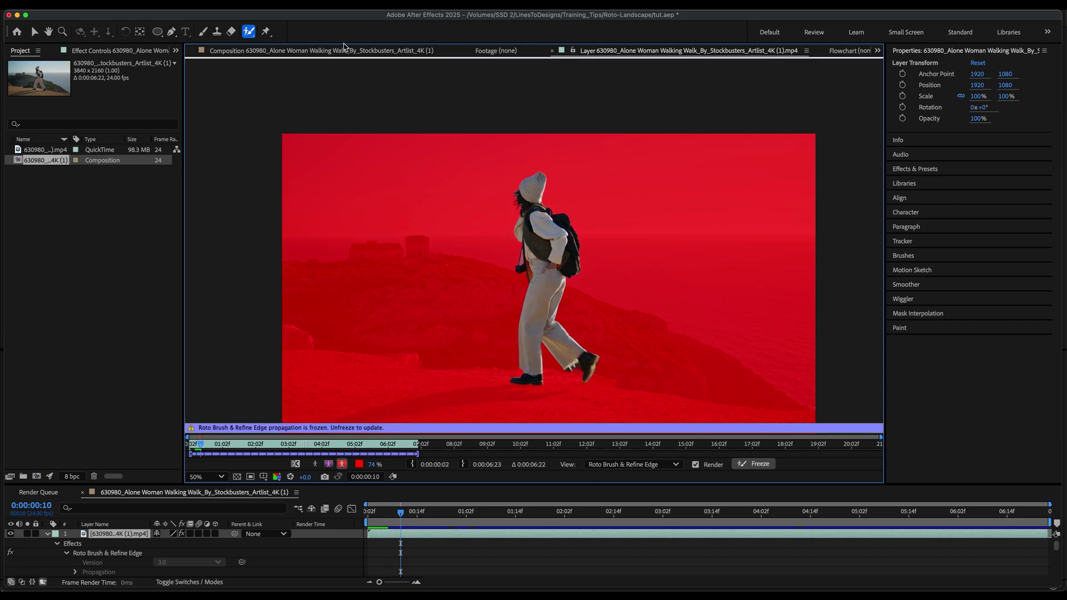
Return to the start of the composition and pre-render it with an output module that keeps the alpha channel.
click(344, 51)
drag(397, 516, 358, 515)
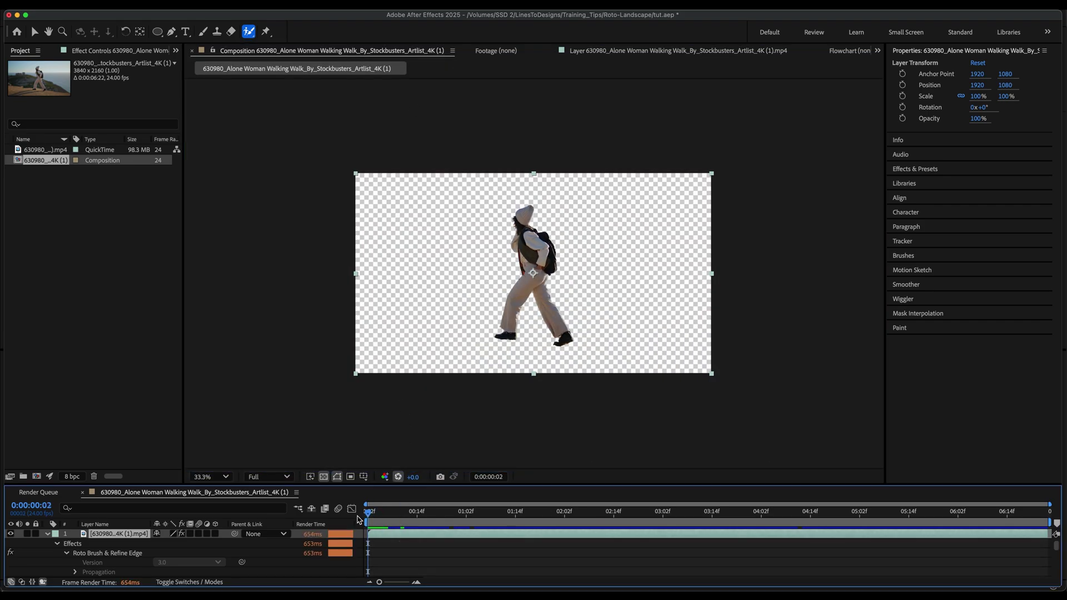
click(332, 6)
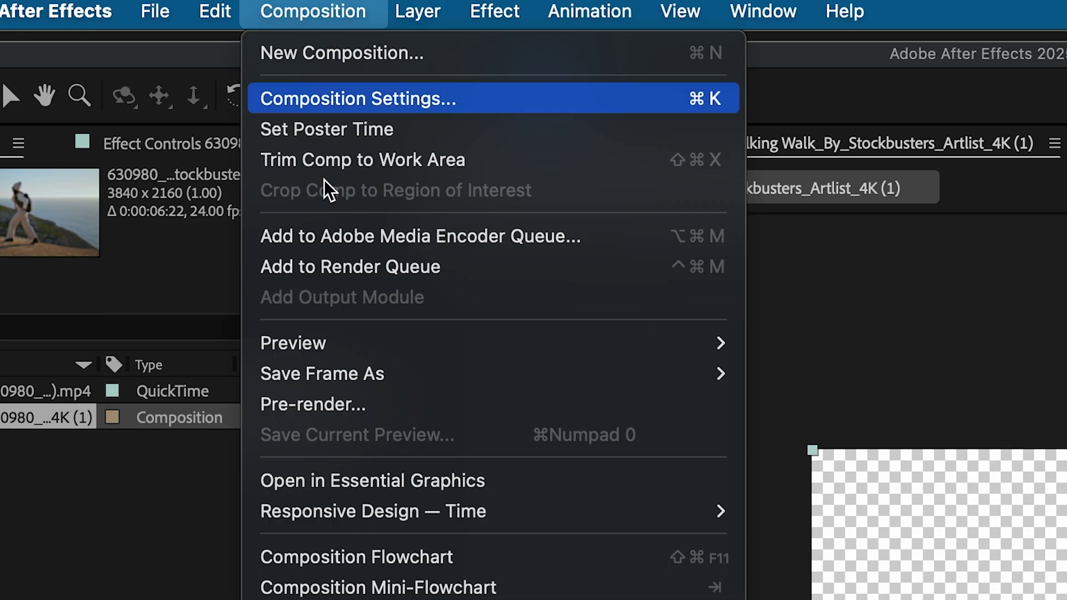
click(336, 414)
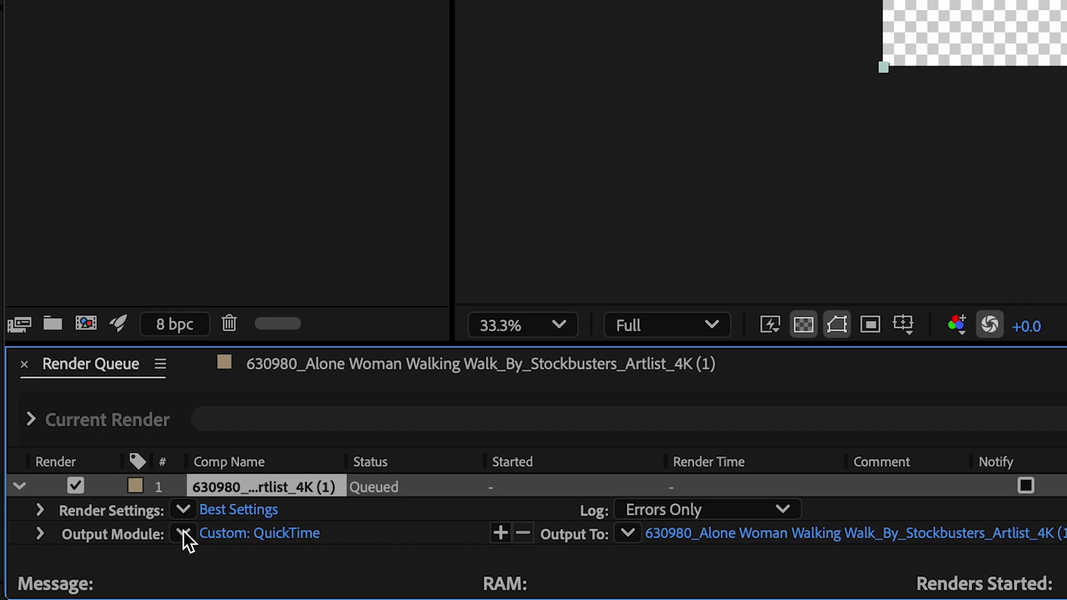
click(183, 533)
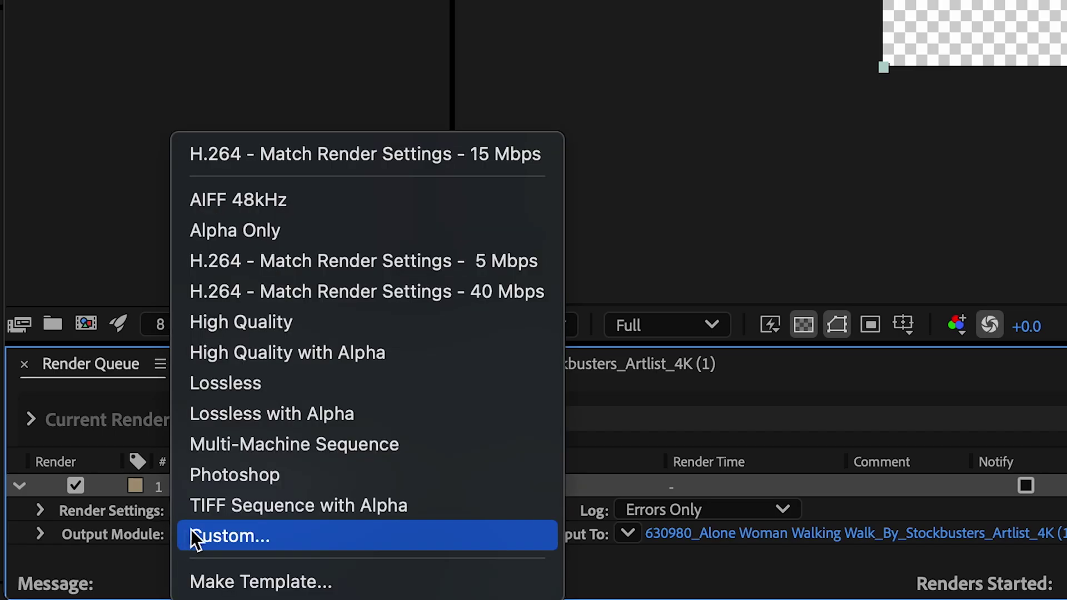
click(266, 423)
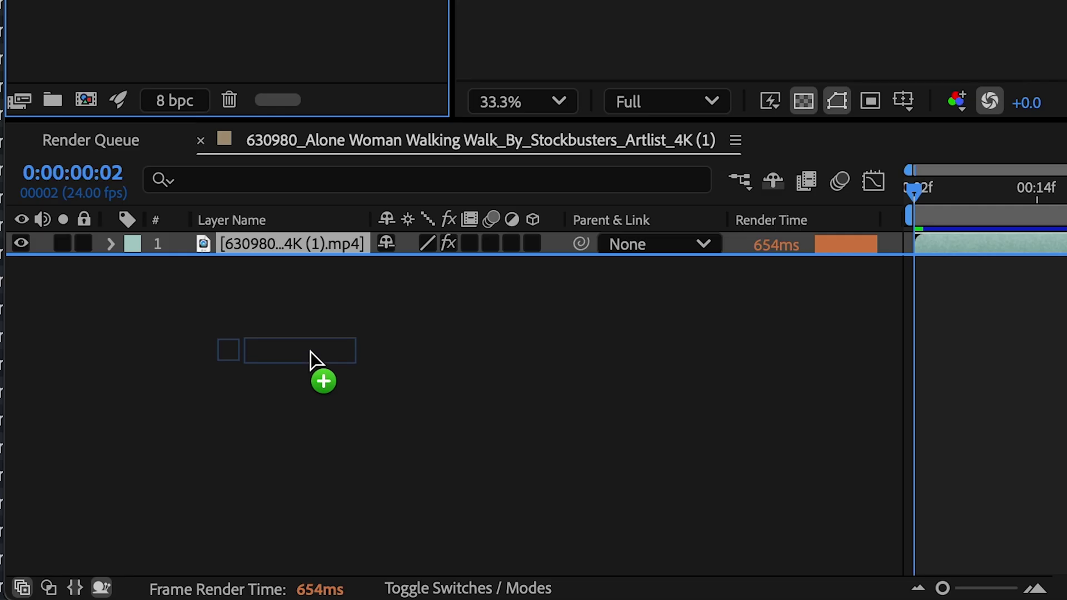
Add the rendered Alpha-Roto-Subject.mov to the timeline above the original footage, then select the footage layer and play the composition.
drag(311, 351, 269, 262)
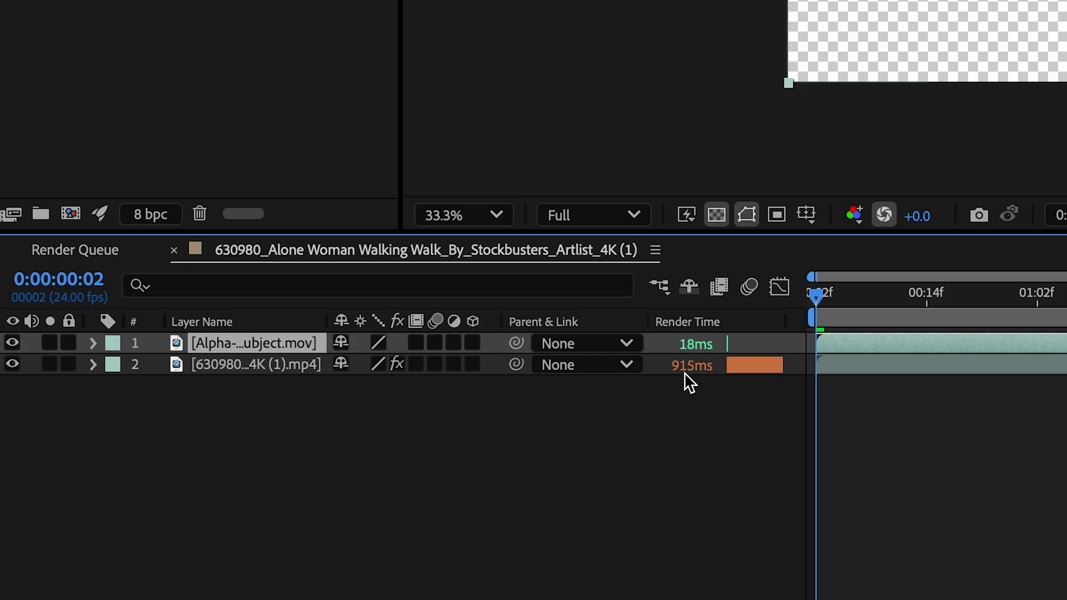
click(207, 368)
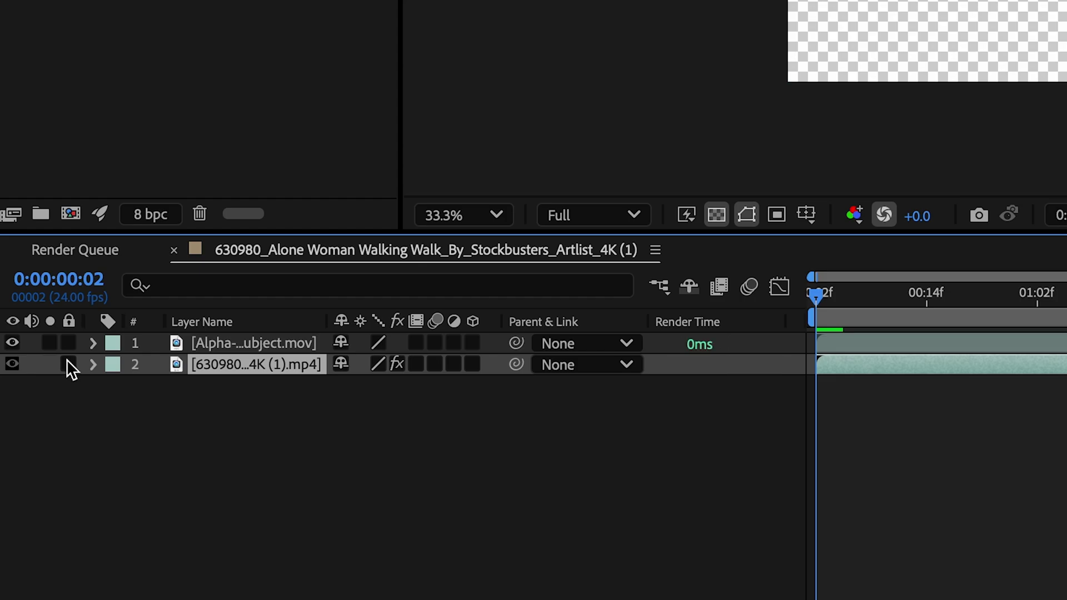
key(space)
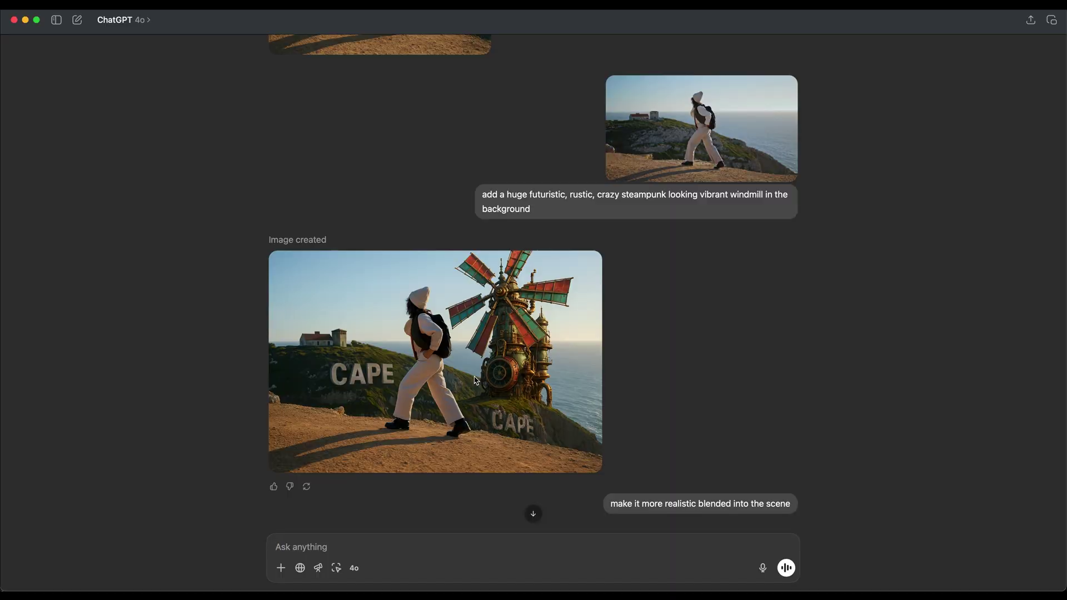
In ChatGPT, save the generated steampunk windmill image as "2" in the Roto-Landscape folder.
right_click(474, 377)
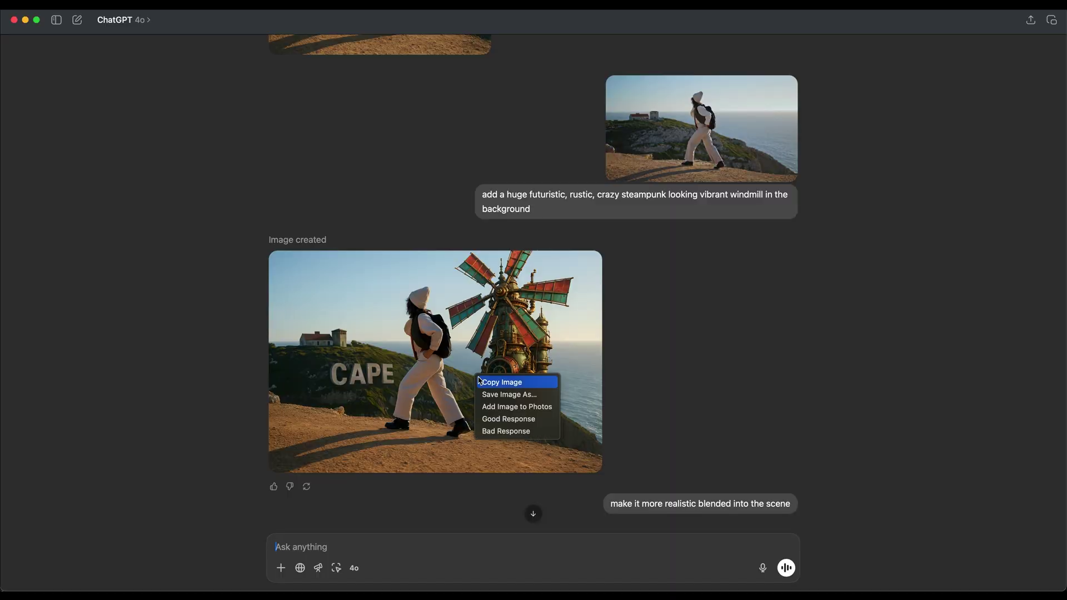
click(491, 391)
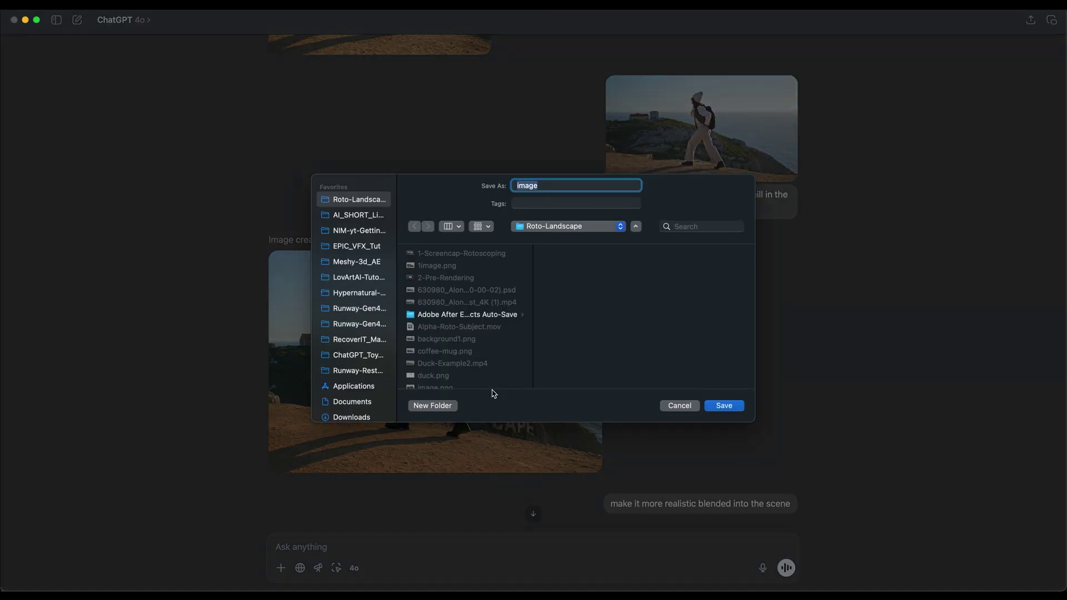
text(2)
key(Return)
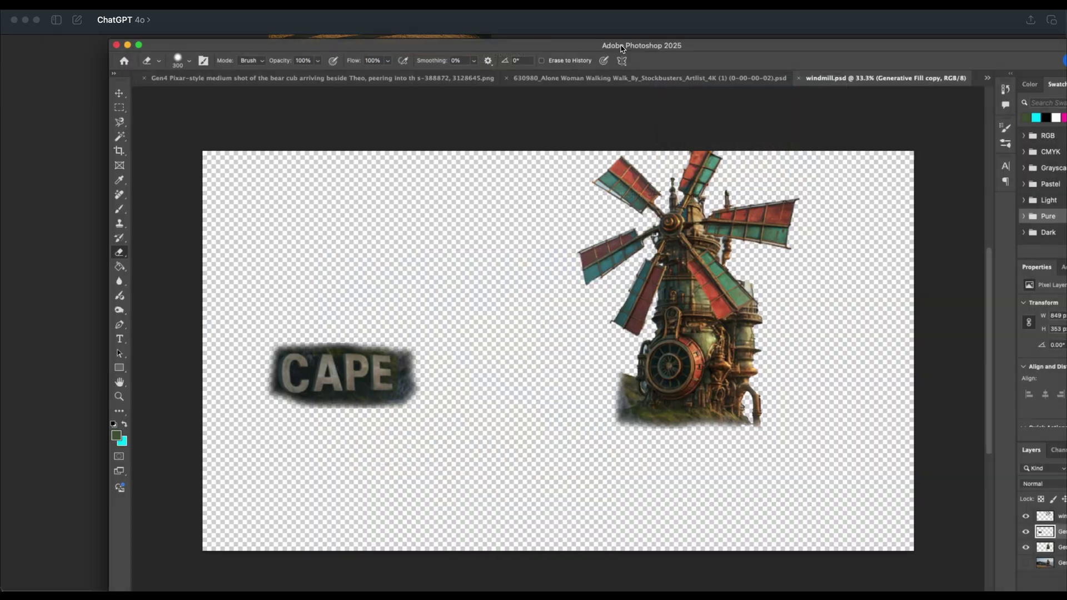
Switch to windmill.psd in Photoshop and toggle the Generative Fill copy 2 and Generative Fill layers to examine the separated pieces.
drag(601, 49, 625, 48)
double_click(625, 47)
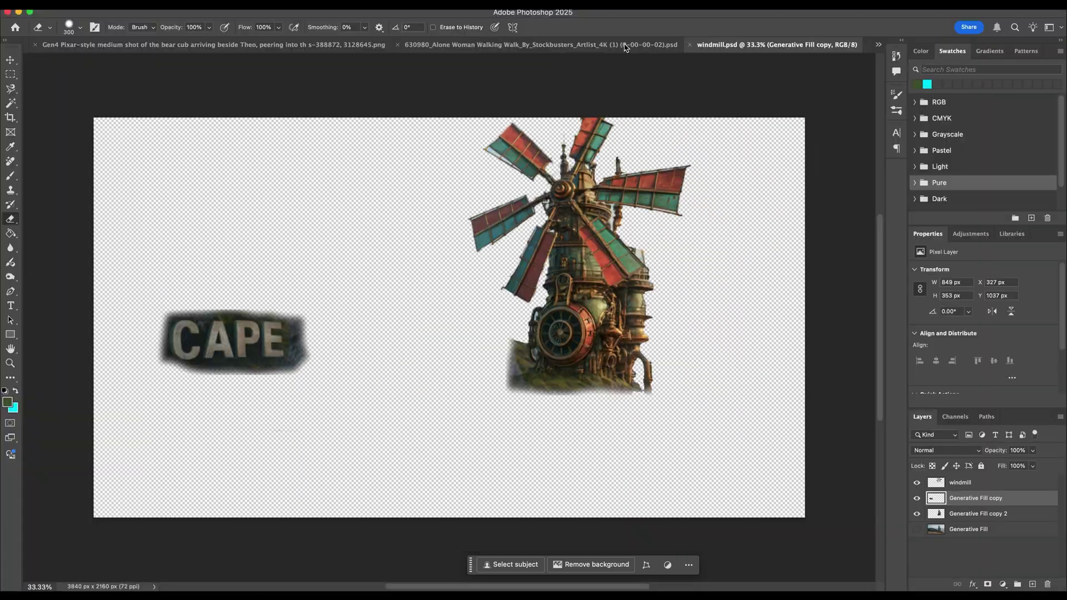
click(917, 514)
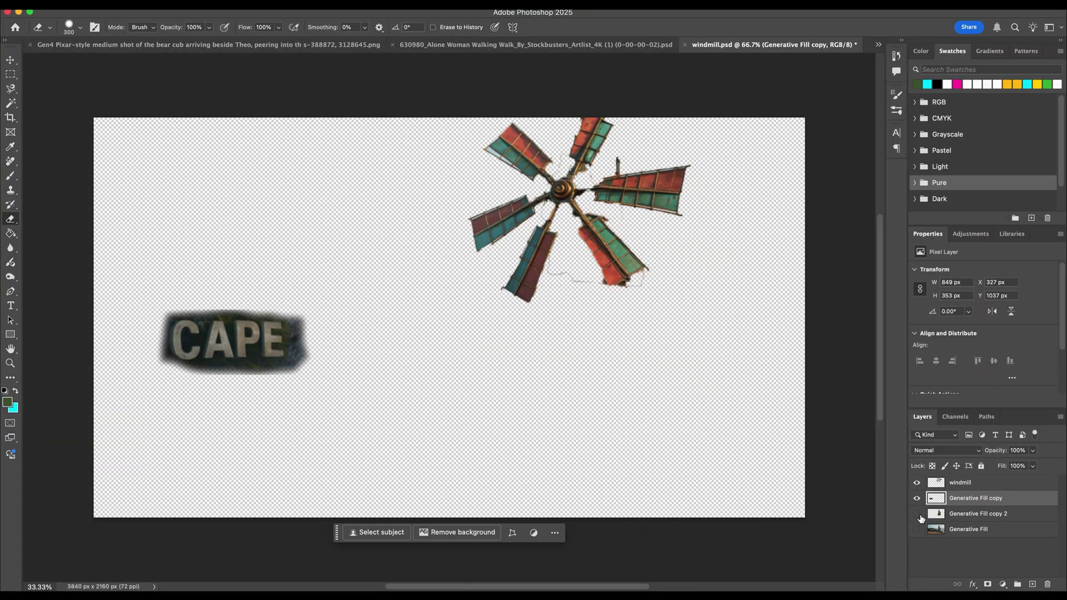
click(917, 514)
click(917, 530)
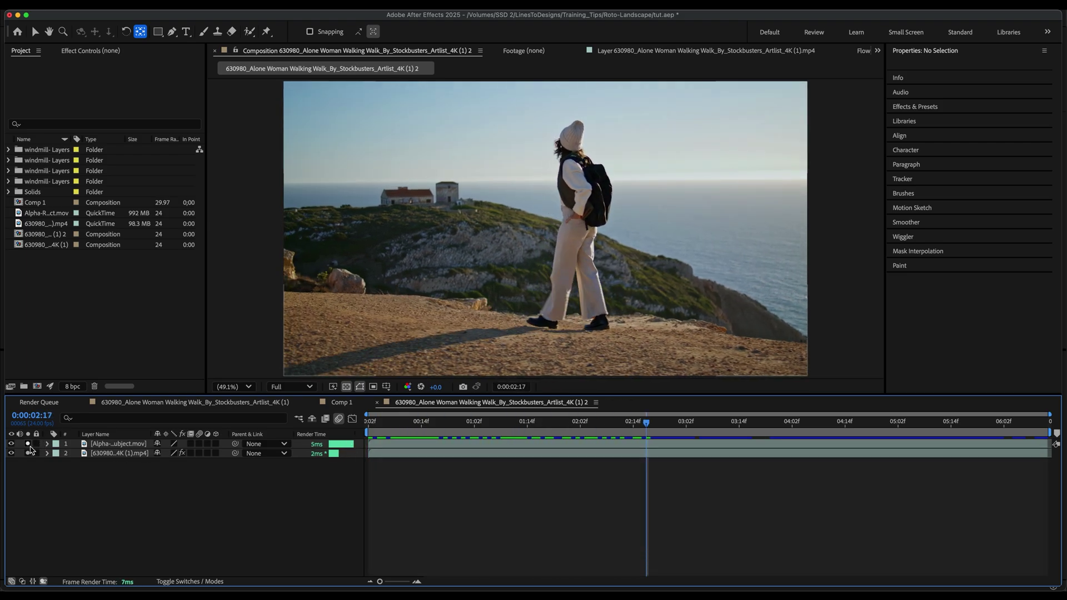
In After Effects, toggle solo on the subject and footage layers to compare the isolated woman with the full shot.
click(28, 453)
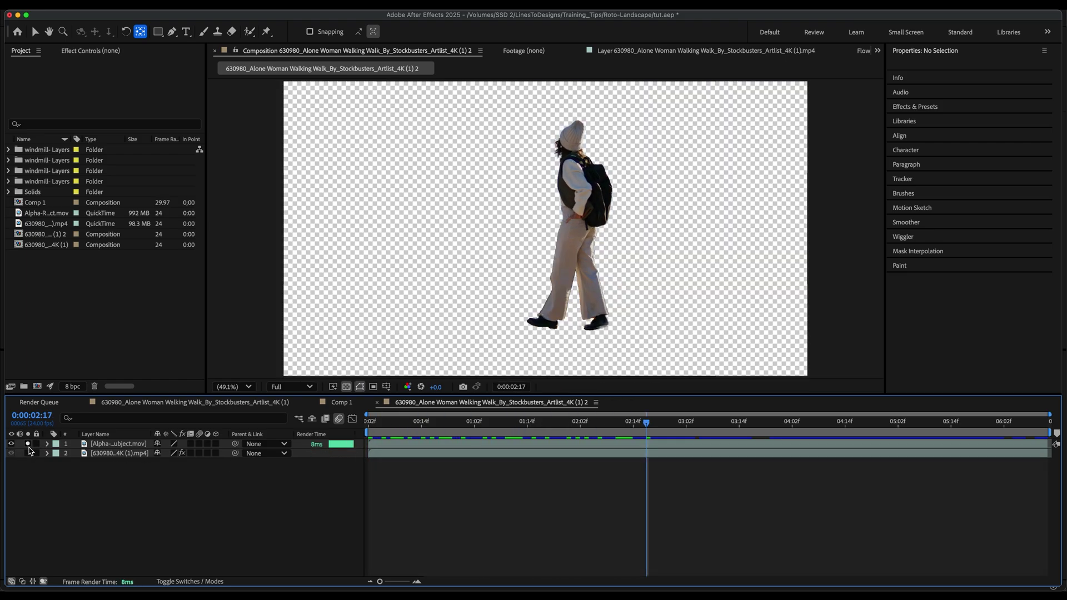
click(28, 444)
click(28, 444)
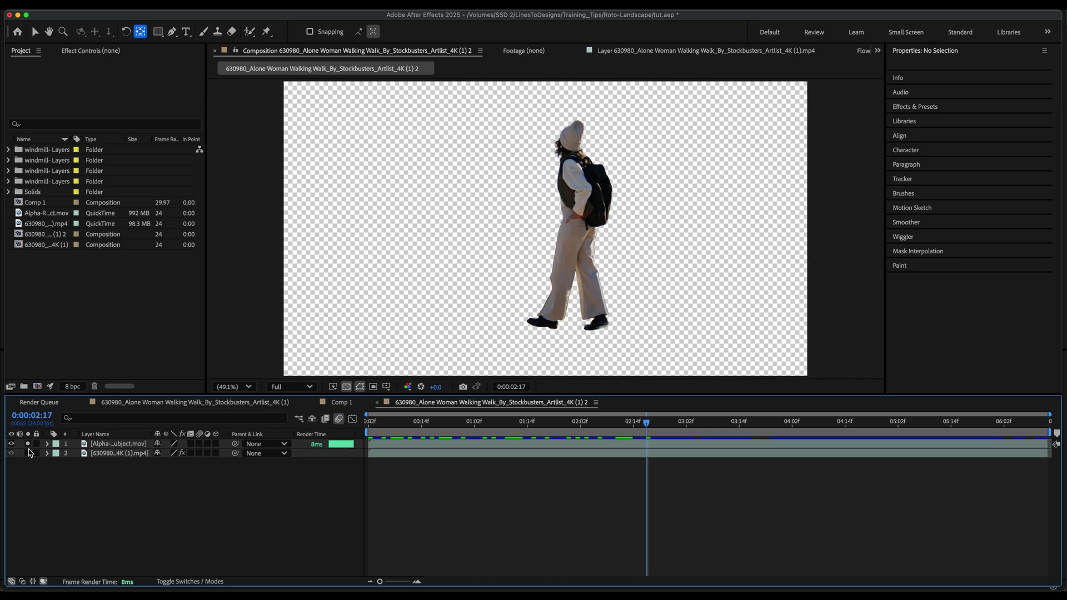
click(28, 442)
click(29, 444)
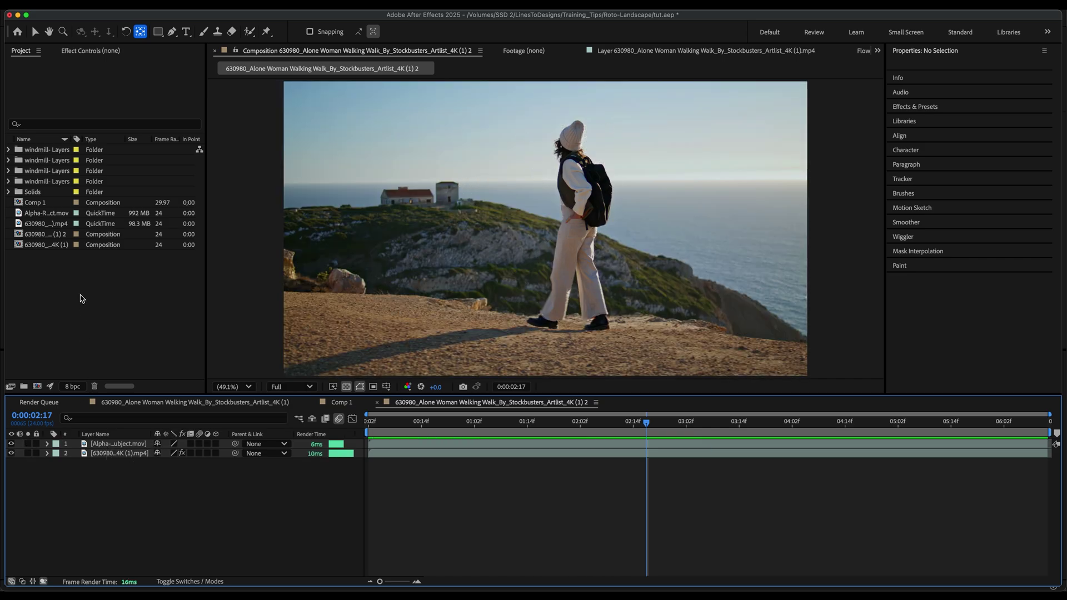
Import windmill-.psd as a Composition with Editable Layer Styles, place it between the subject and footage layers, and preview it.
double_click(82, 298)
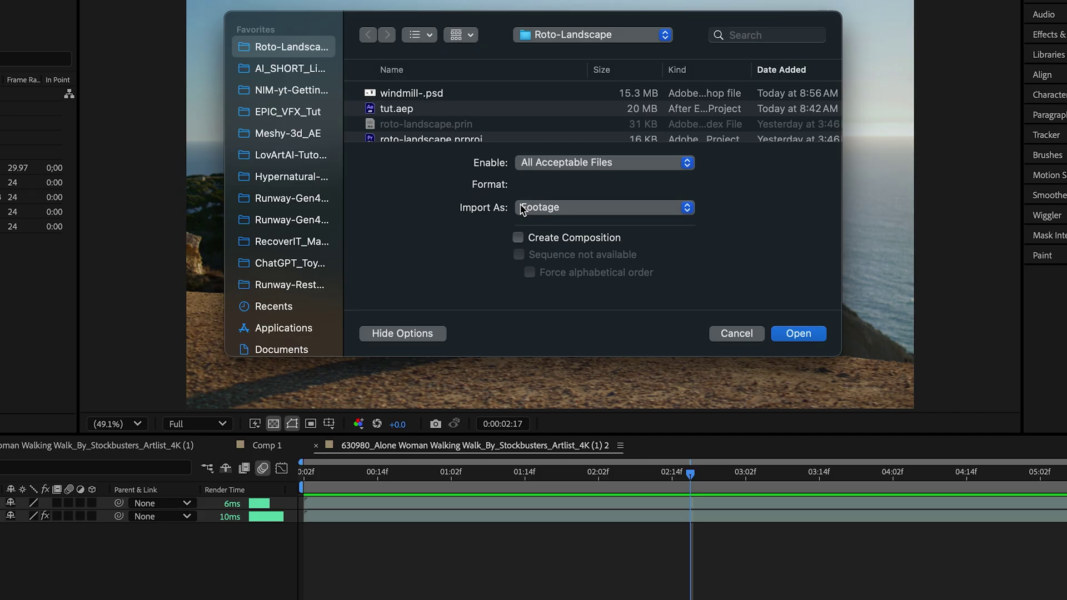
click(411, 98)
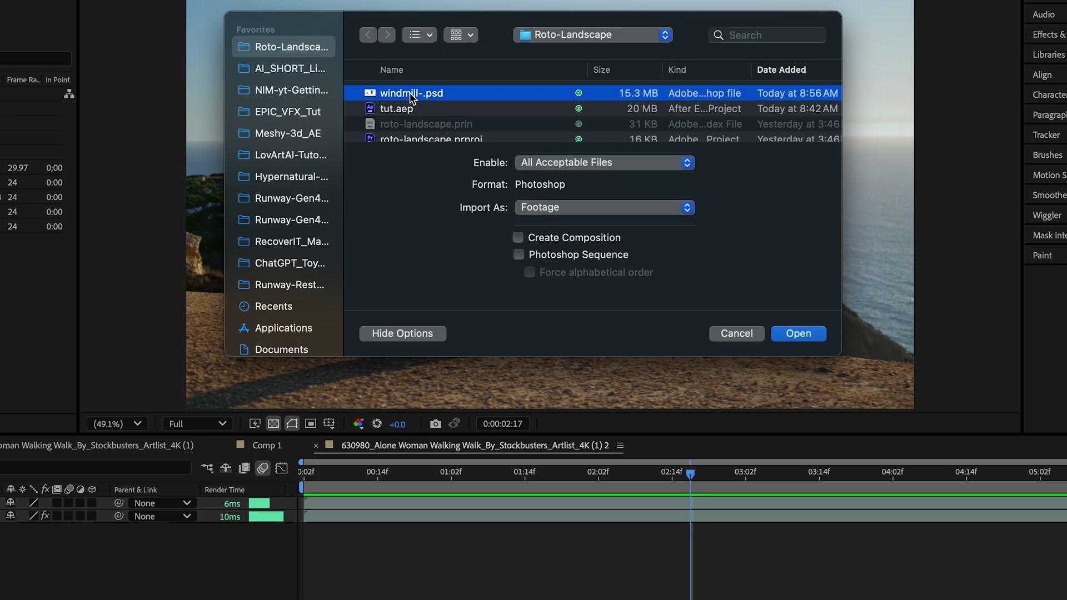
double_click(410, 95)
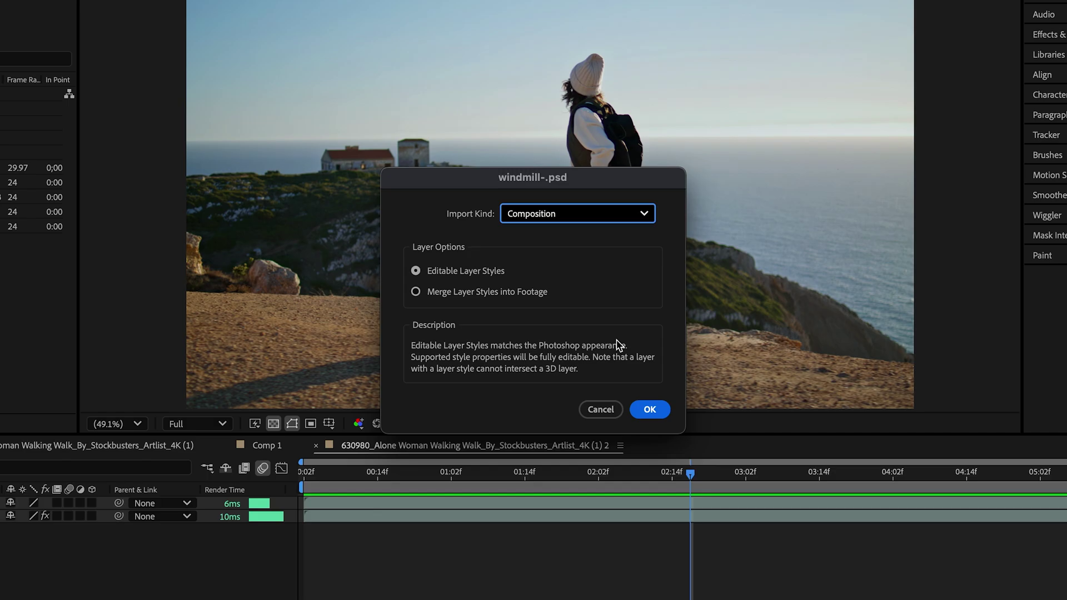
click(649, 409)
drag(37, 203, 113, 453)
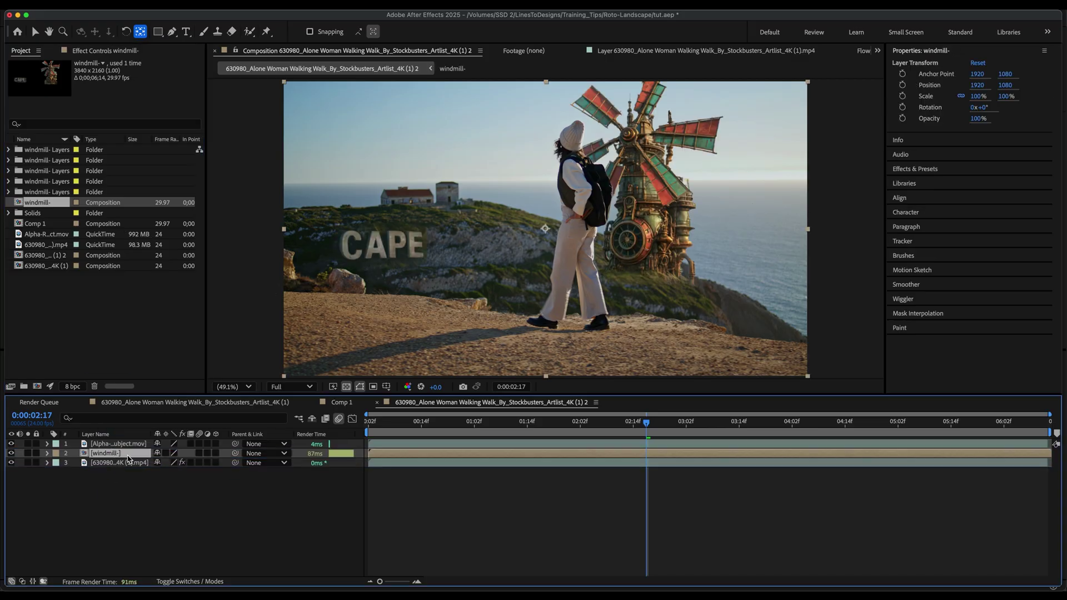
key(space)
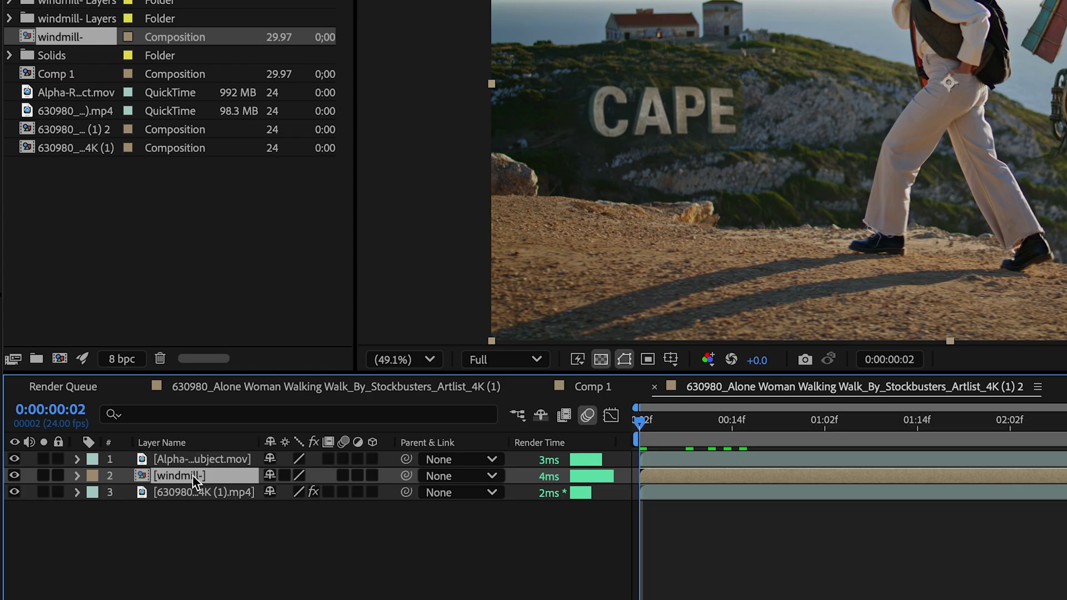
Open the windmill- composition and solo the windmill and Generative Fill copy layers to check what they contain.
double_click(113, 453)
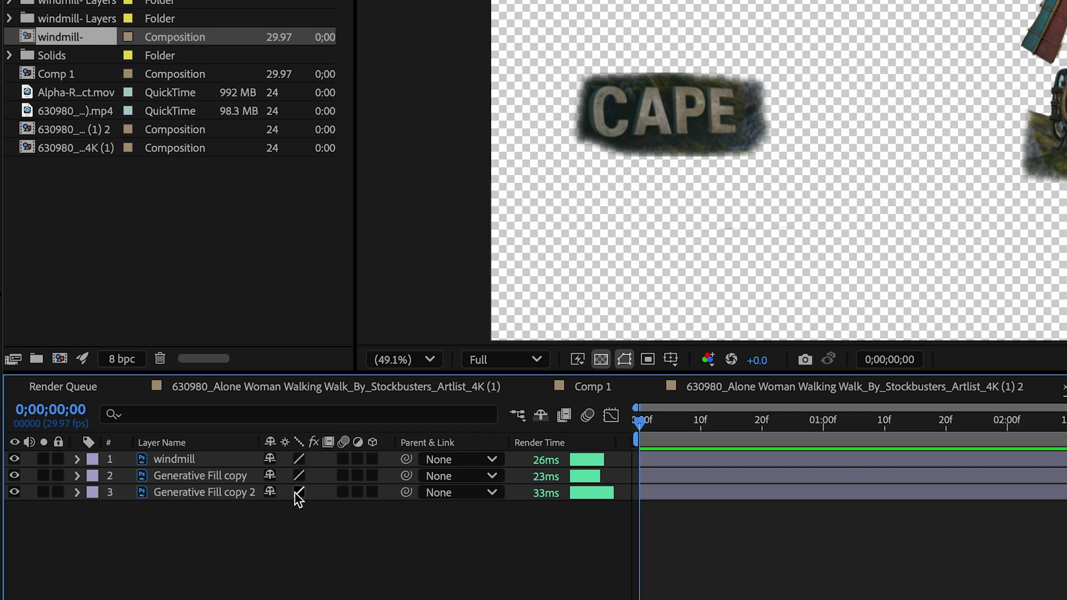
click(43, 459)
click(43, 475)
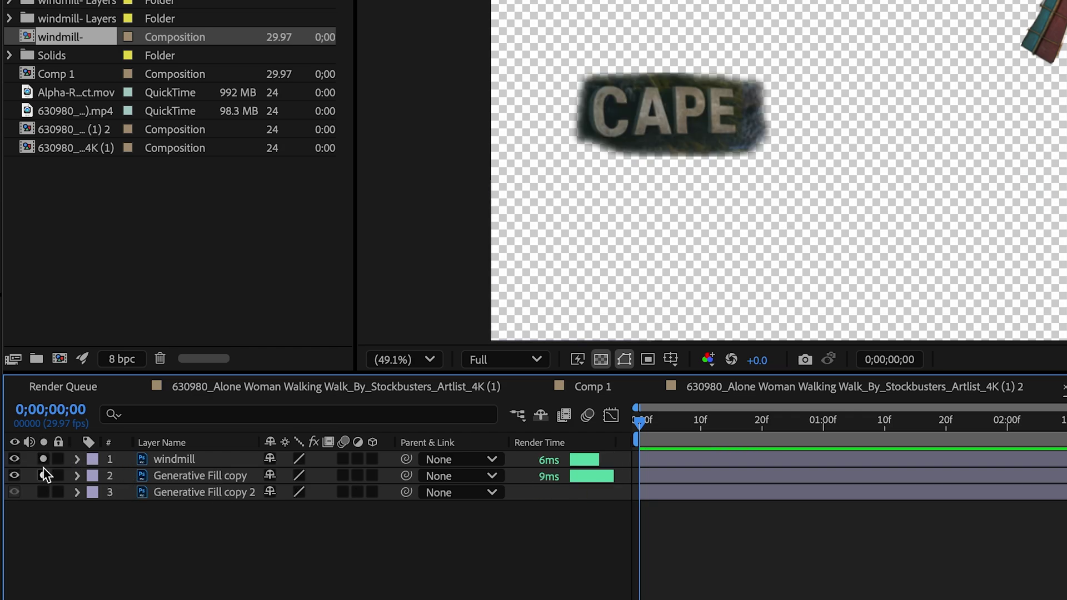
click(44, 475)
Rename the Generative Fill copy layer in the windmill- composition as cape.
click(203, 479)
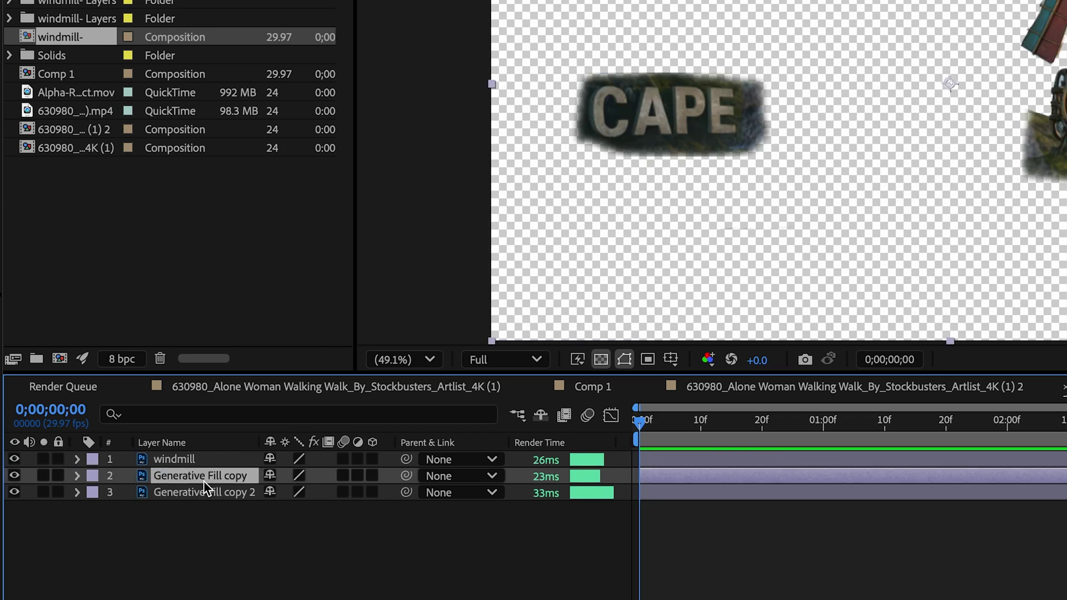
key(Return)
text(cape)
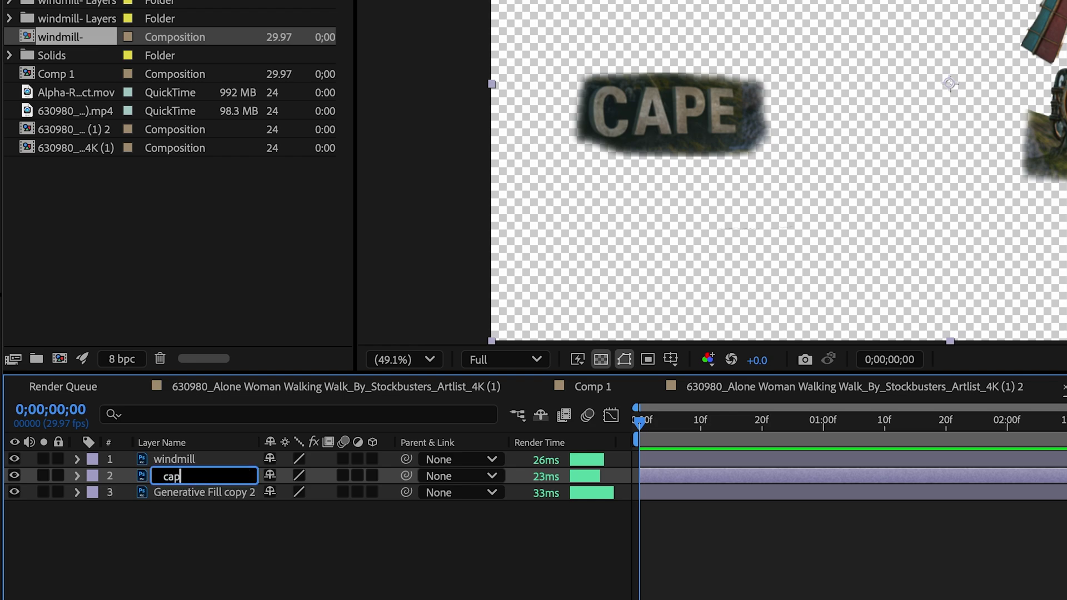
key(Return)
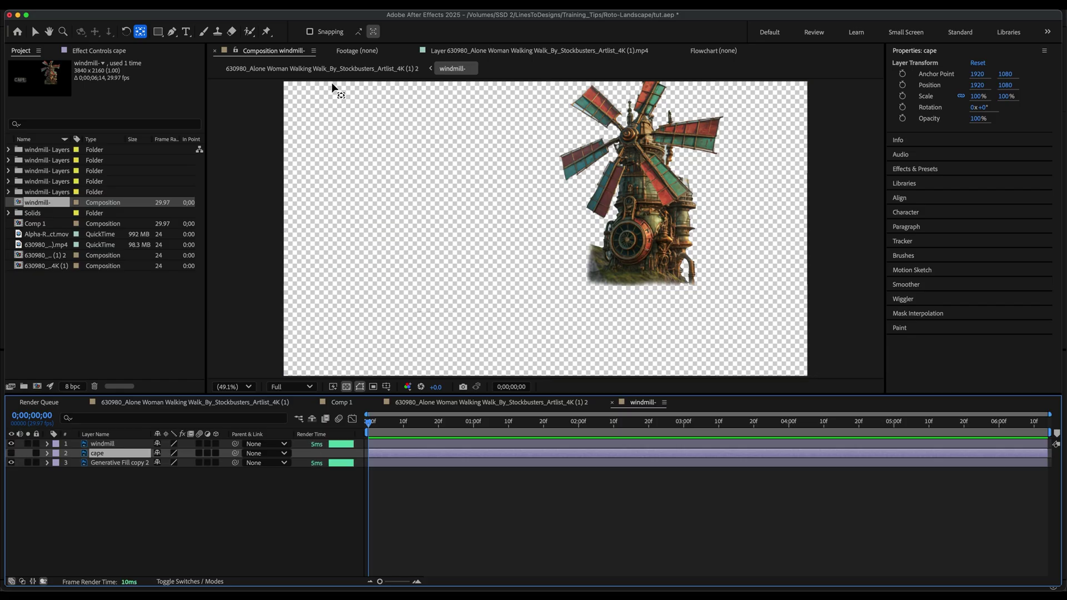
Paste the cape layer into the main walking-woman composition, place it between the subject and windmill- layers, and preview the playback.
click(334, 74)
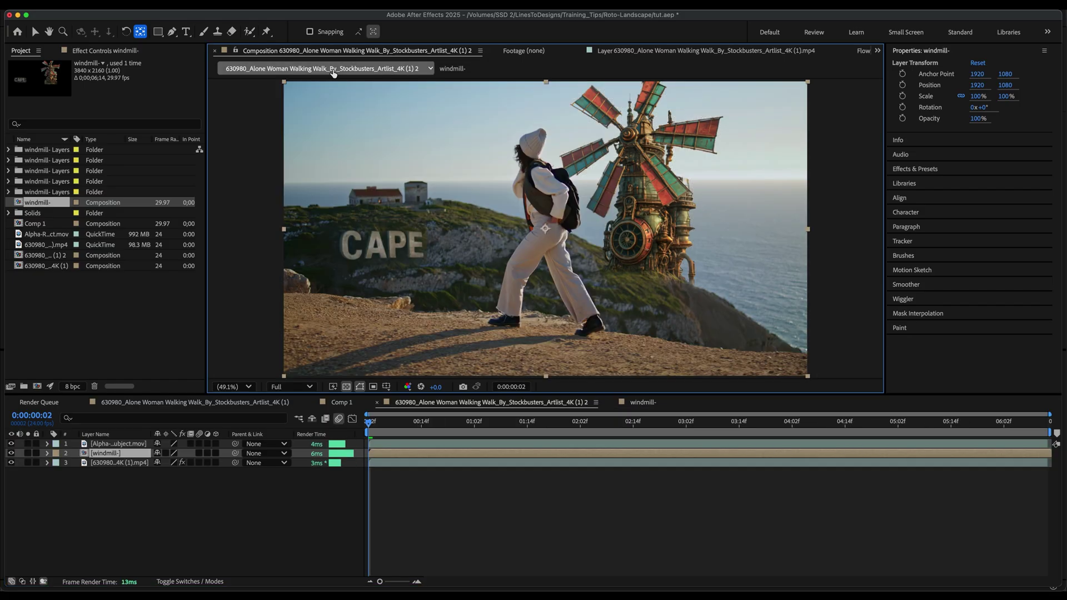
click(228, 562)
key(cmd+v)
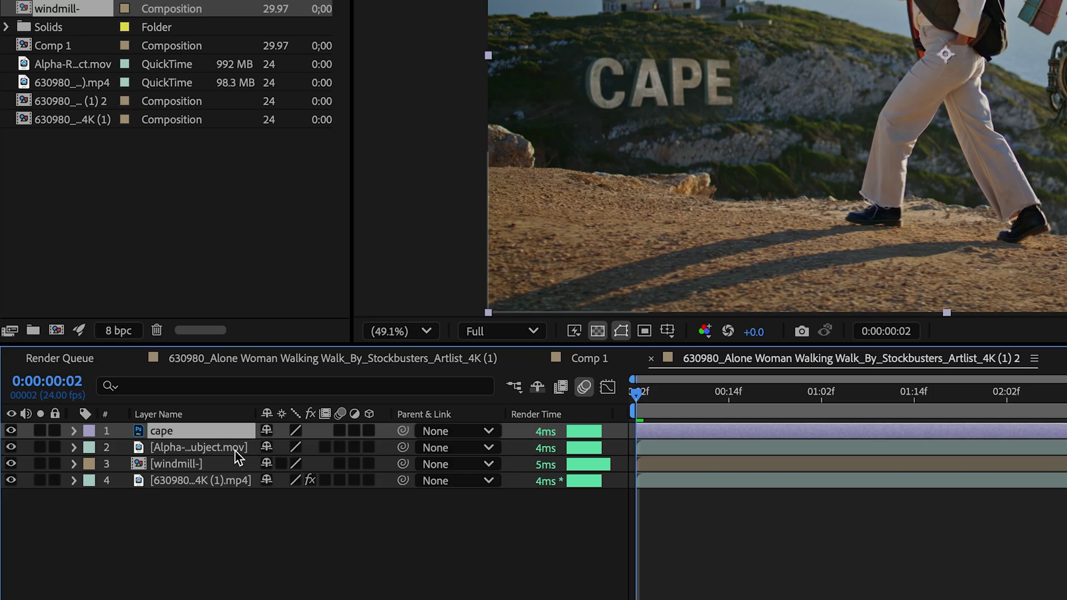
drag(195, 441, 182, 454)
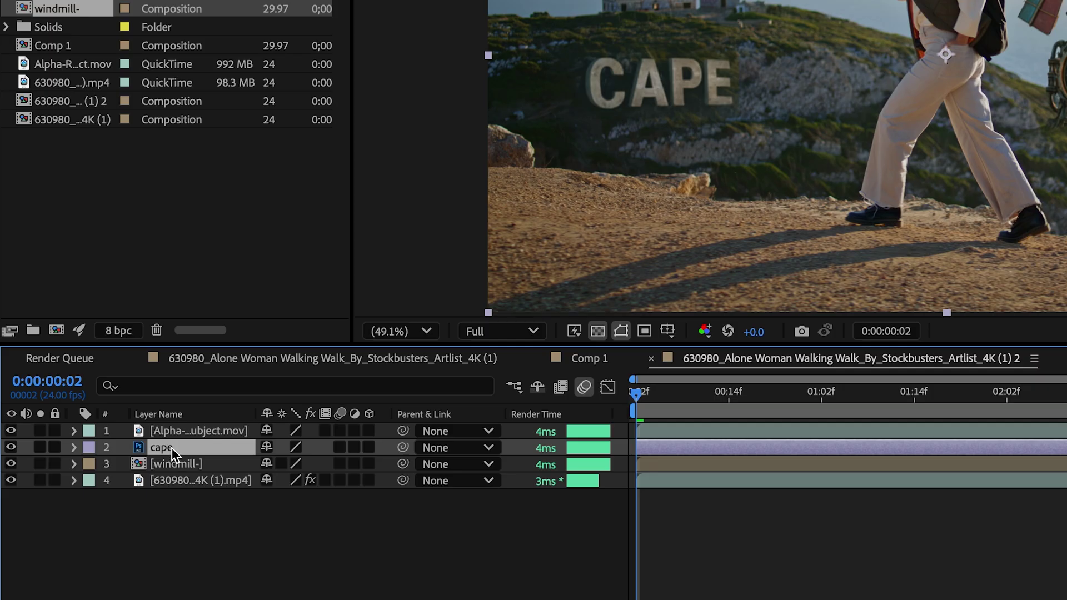
key(space)
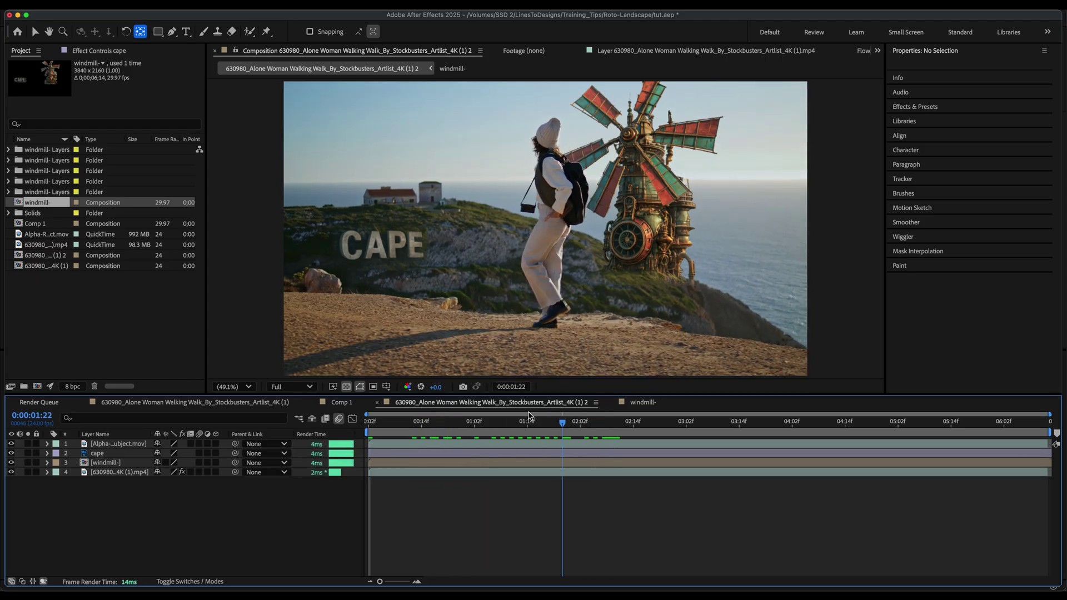
key(space)
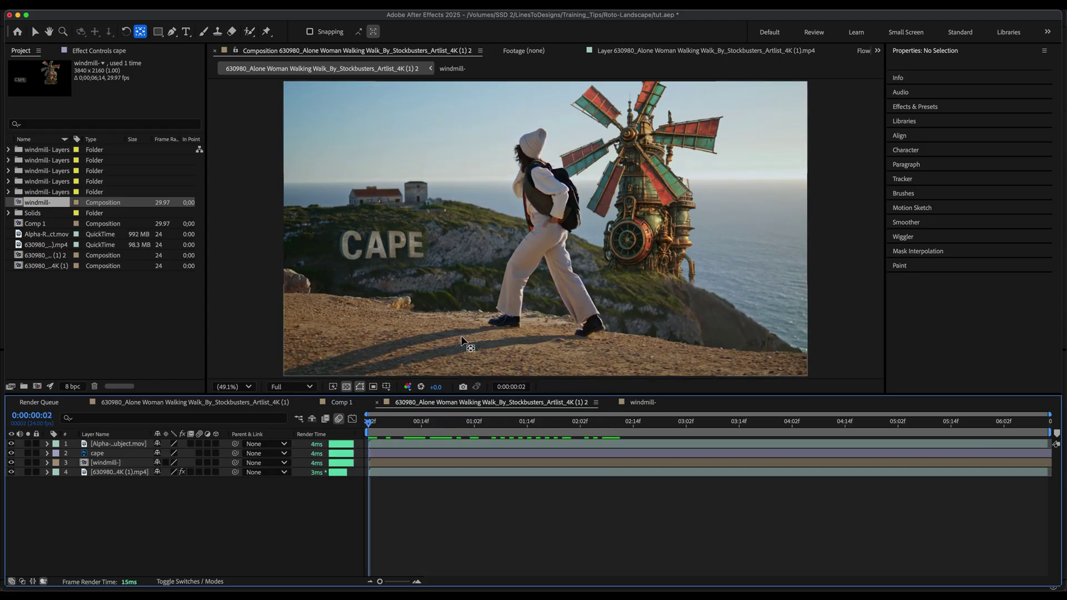
key(space)
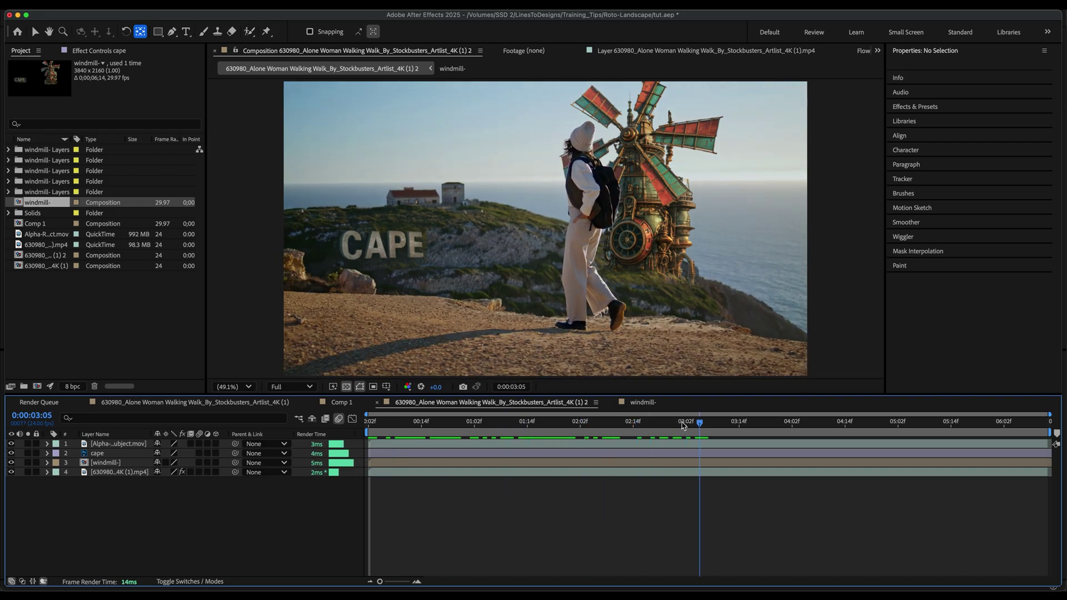
key(space)
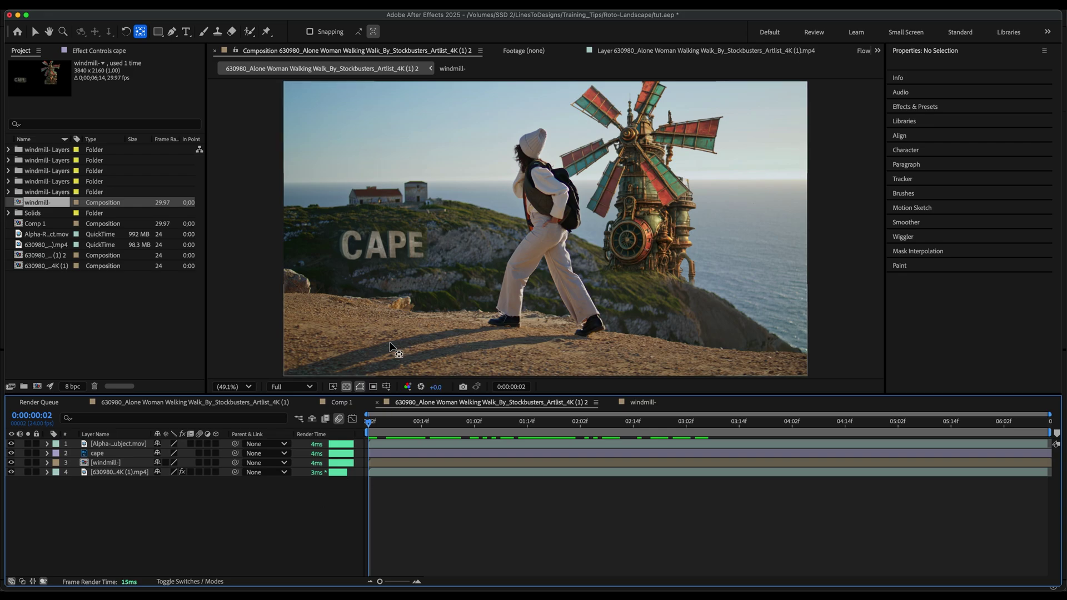
Apply Track in Boris FX Mocha to the original footage layer and launch Mocha AE.
click(117, 472)
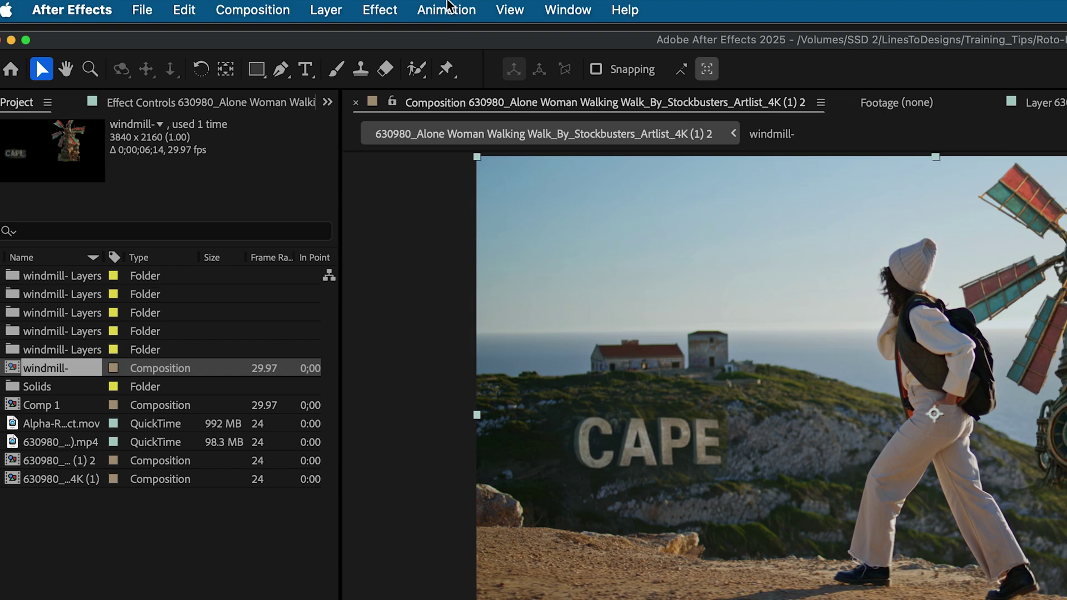
click(448, 9)
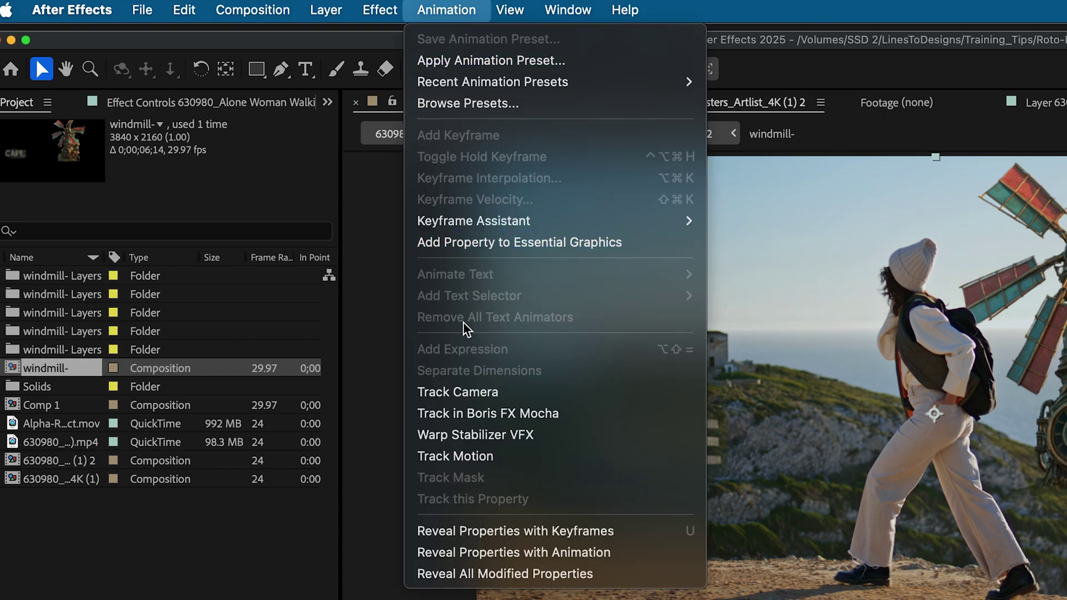
click(481, 414)
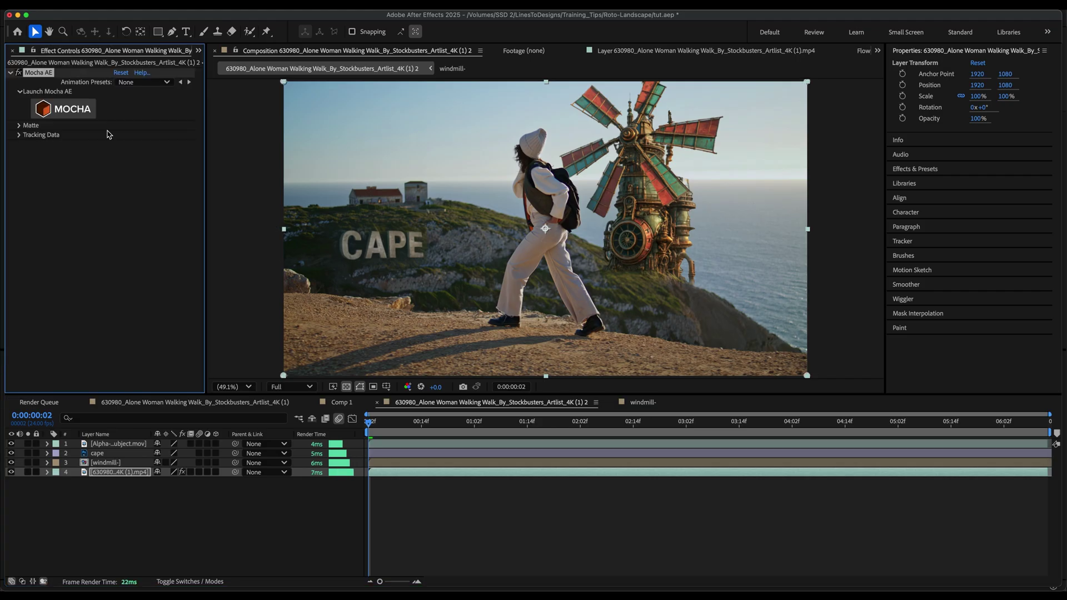
click(81, 109)
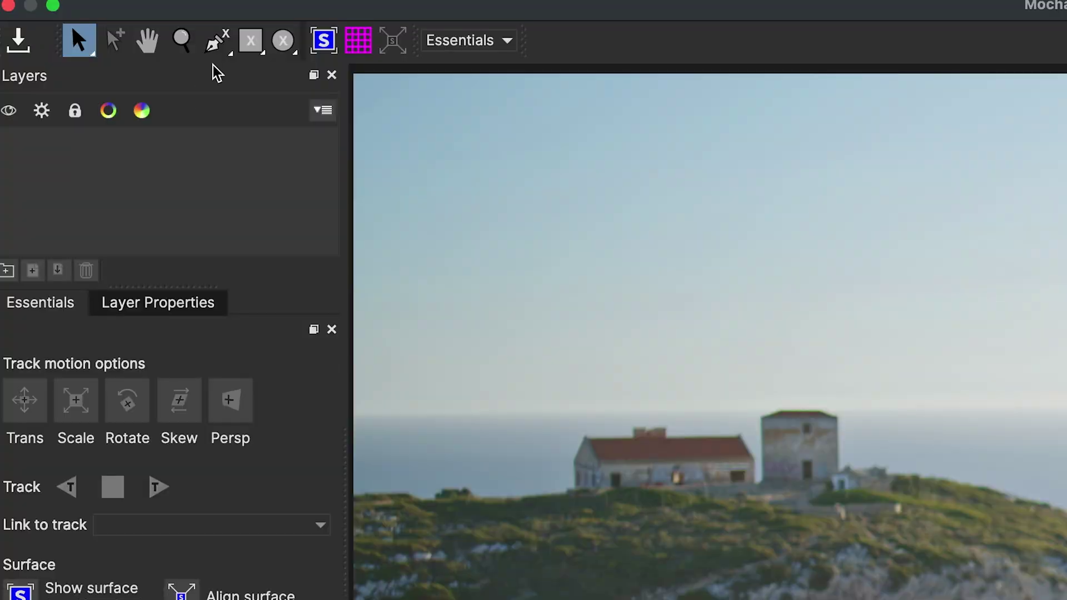
Draw a four-point X-spline around the hillside area below the house, where the CAPE sign sits.
click(113, 30)
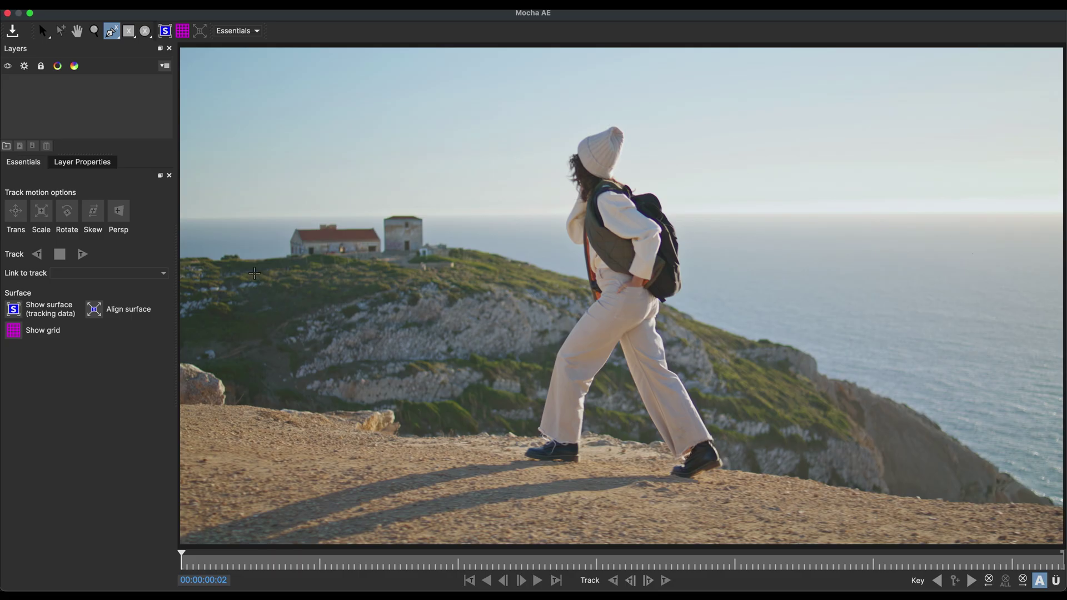
click(257, 253)
click(252, 302)
click(245, 341)
click(382, 343)
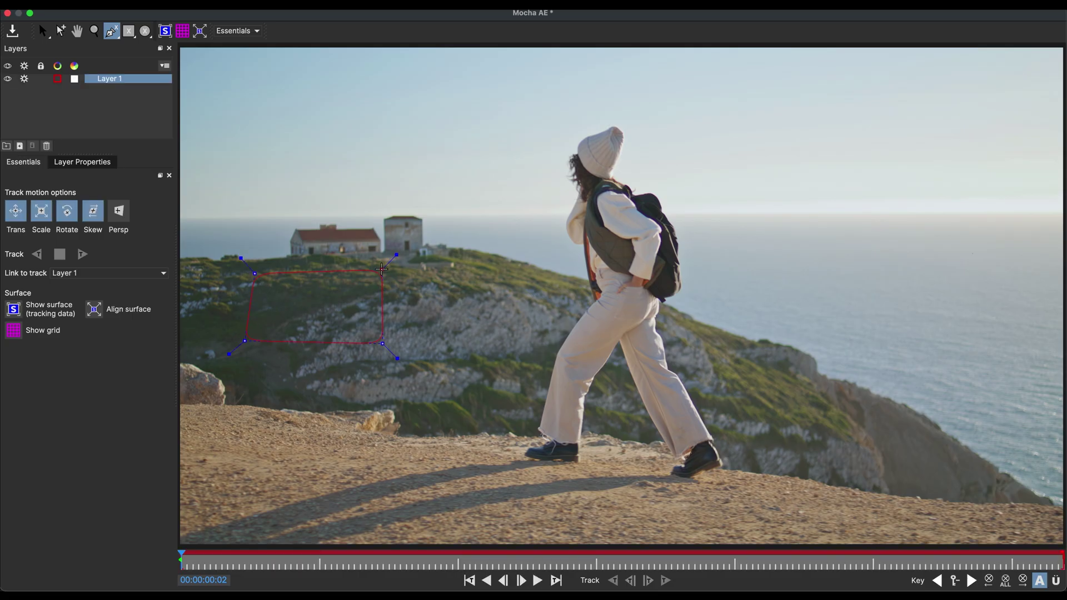
right_click(381, 269)
Show the tracking surface, align it to the frame, enable perspective motion, and track Layer 1 forward.
click(14, 309)
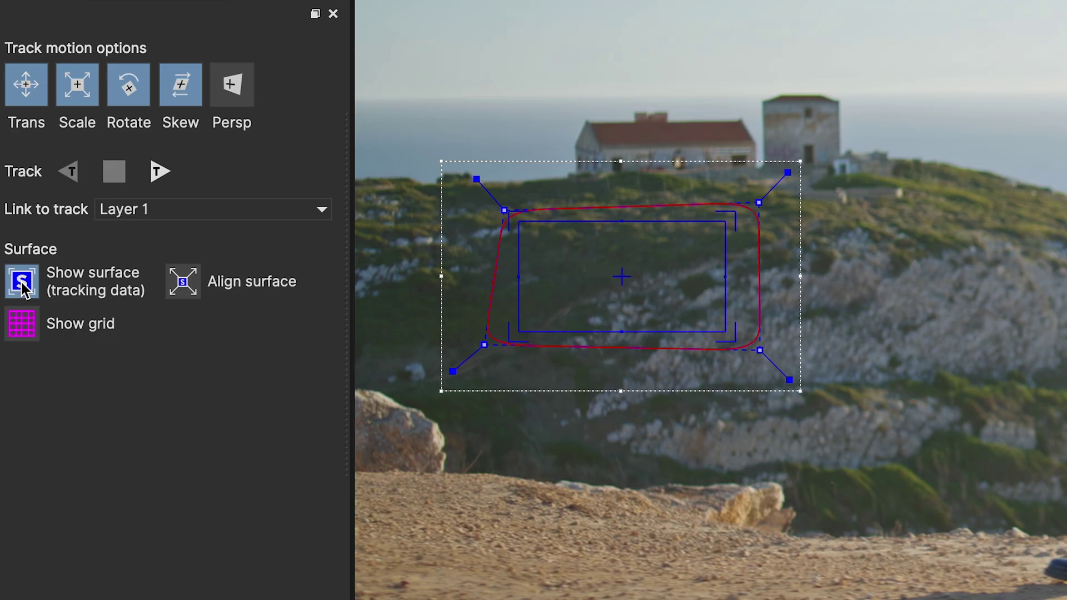
click(182, 281)
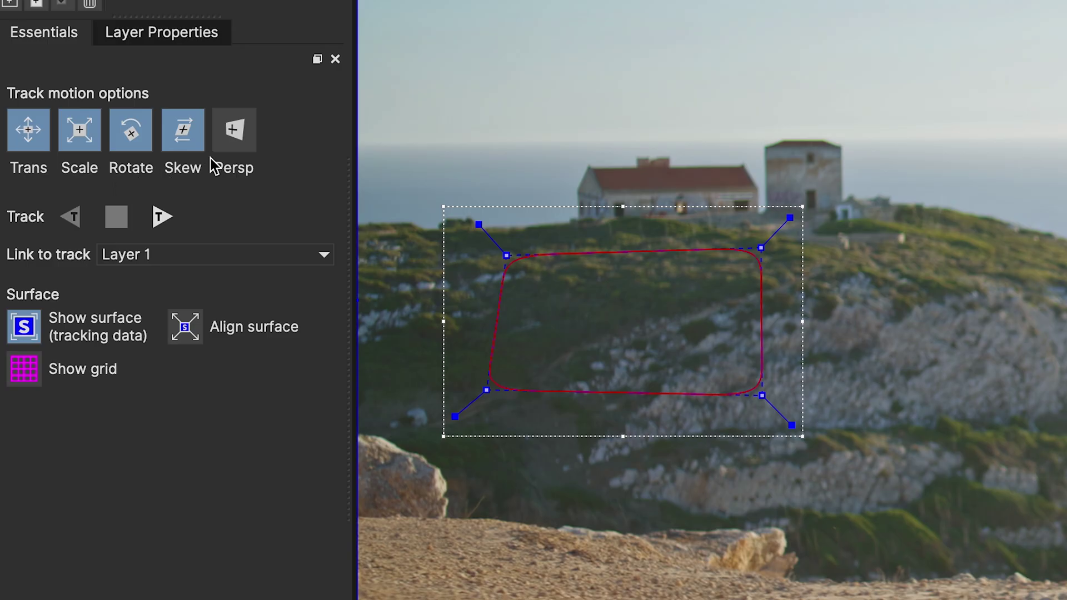
click(117, 216)
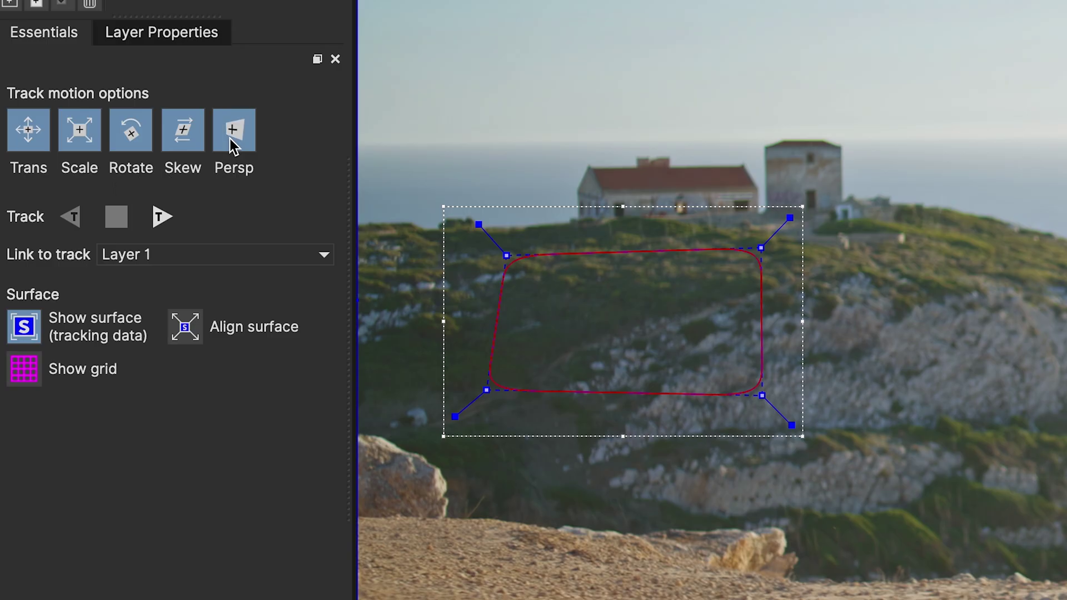
click(158, 221)
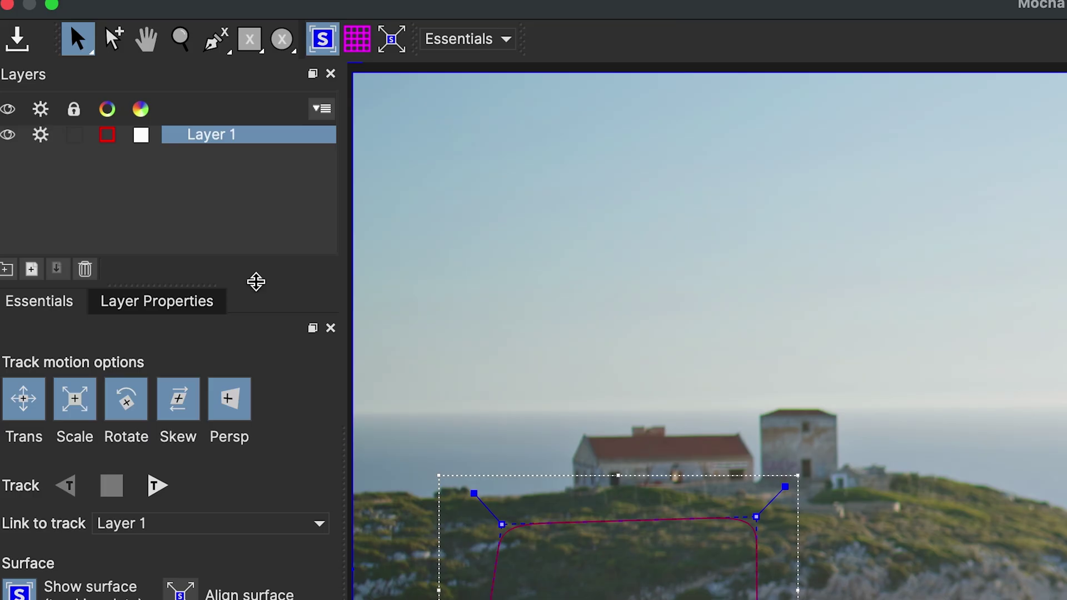
Draw a second spline around the hillside behind the woman, align its surface to the frame, and track it forward with perspective enabled.
click(195, 169)
click(228, 47)
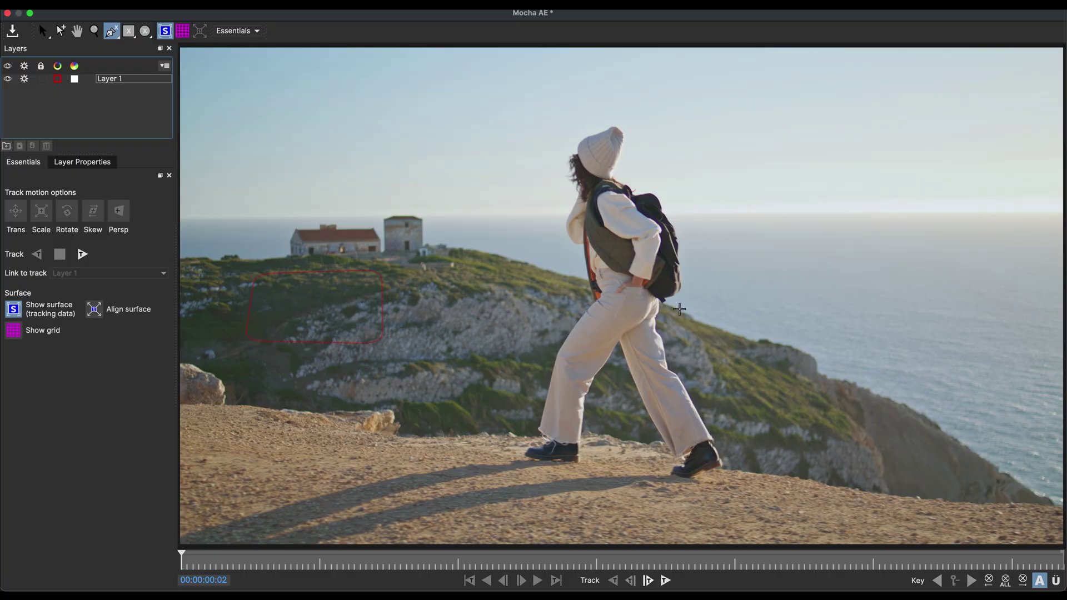
click(679, 309)
click(824, 355)
click(859, 388)
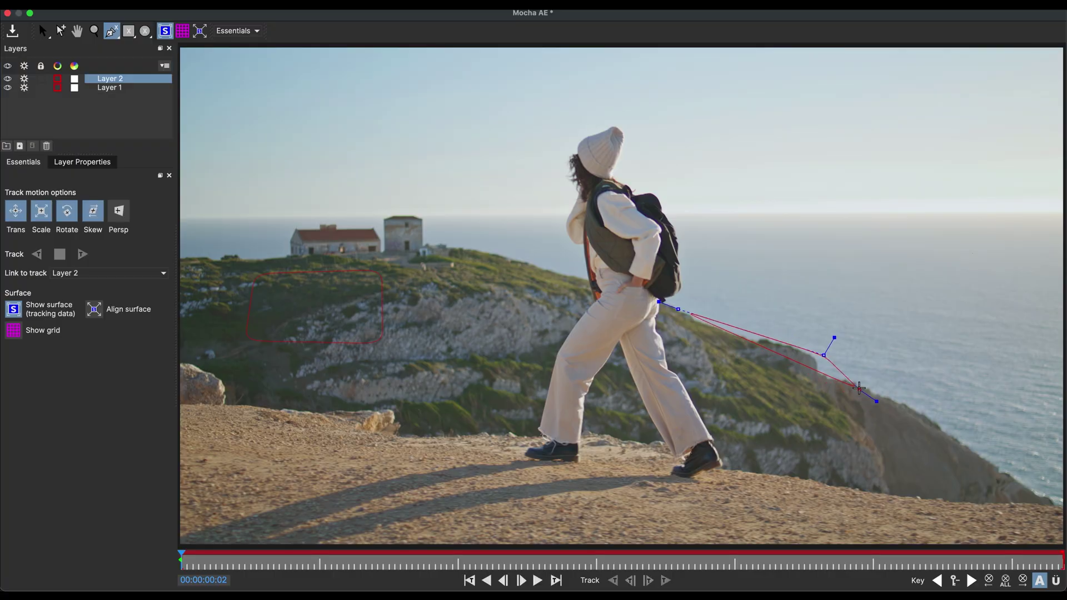
click(819, 432)
click(744, 429)
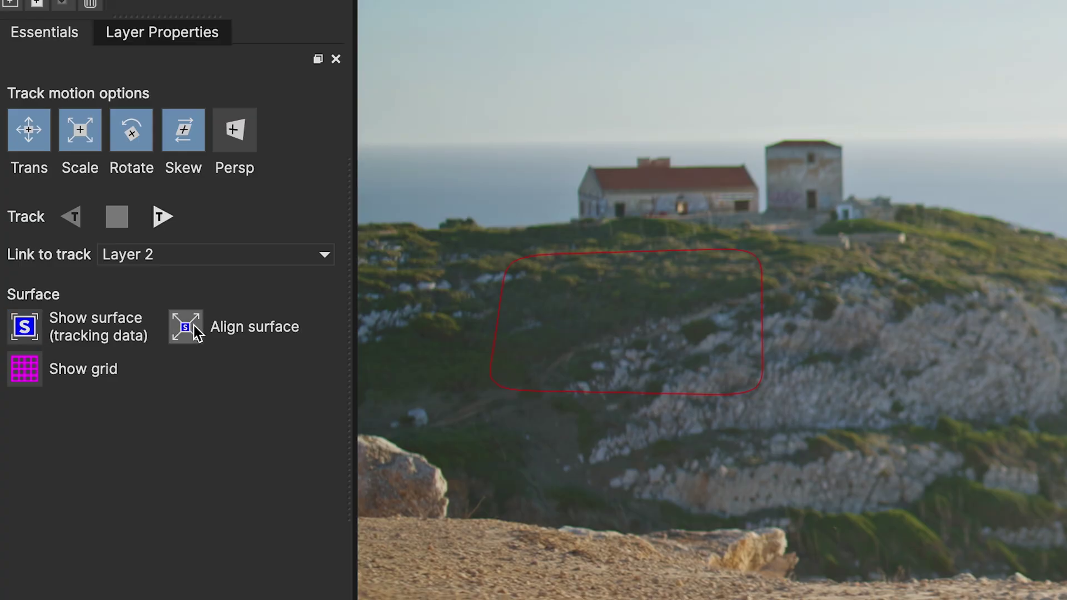
click(193, 325)
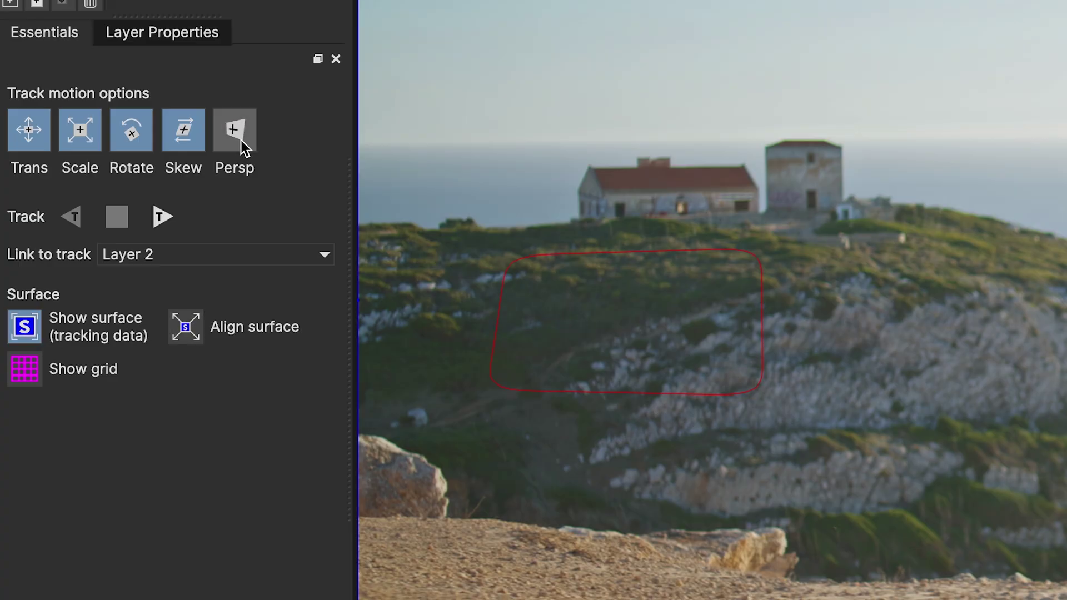
click(168, 216)
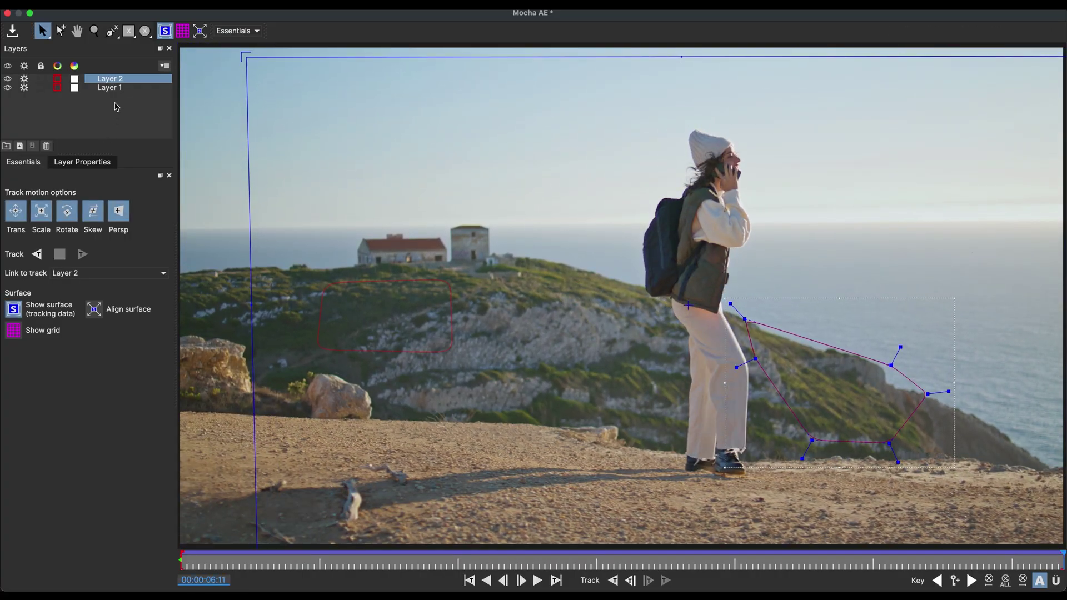
Rename Layer 1 as CAPE and Layer 2 as Windmill, and save the Mocha project to return to After Effects.
click(110, 88)
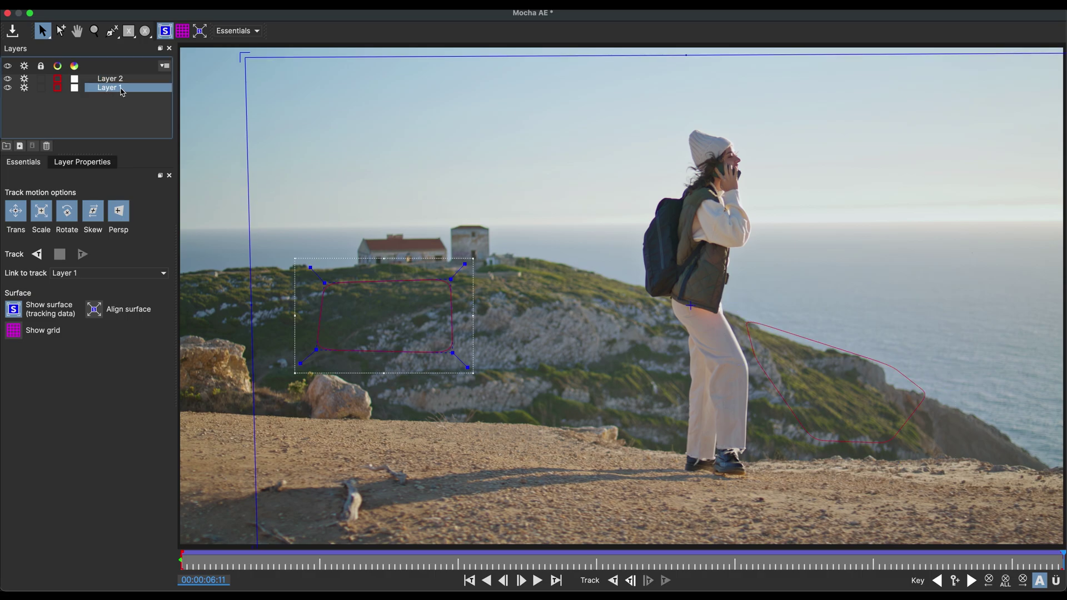
double_click(120, 87)
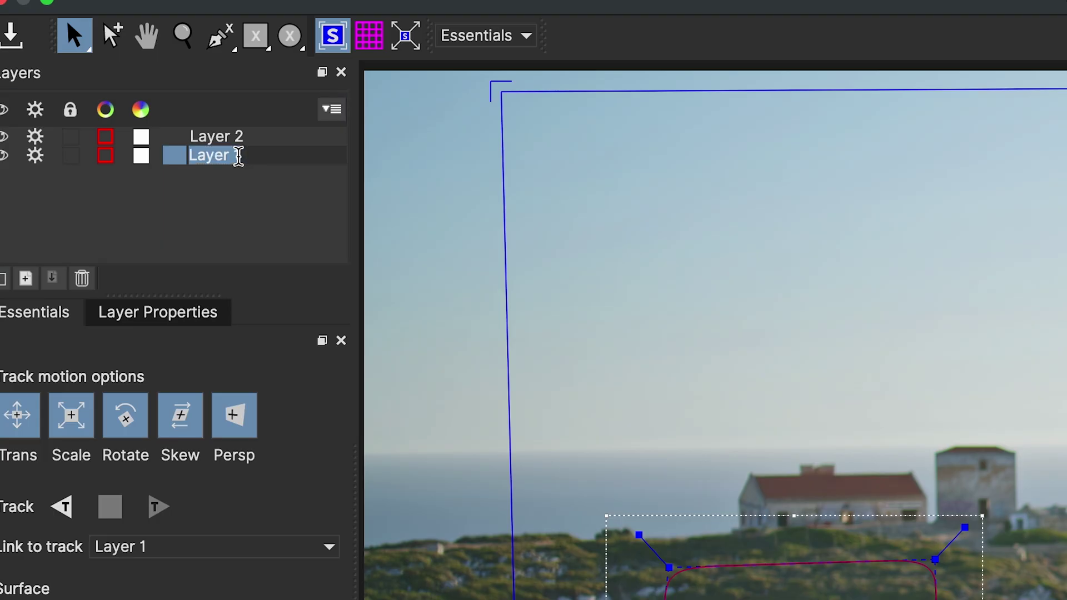
text(CAPE)
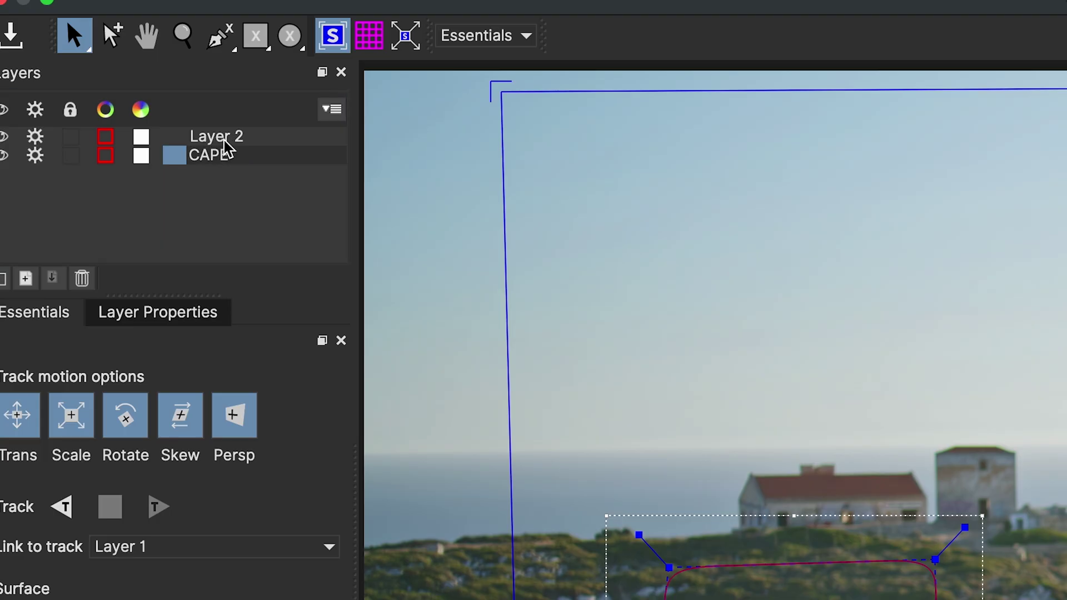
click(221, 137)
double_click(222, 137)
text(Windmill)
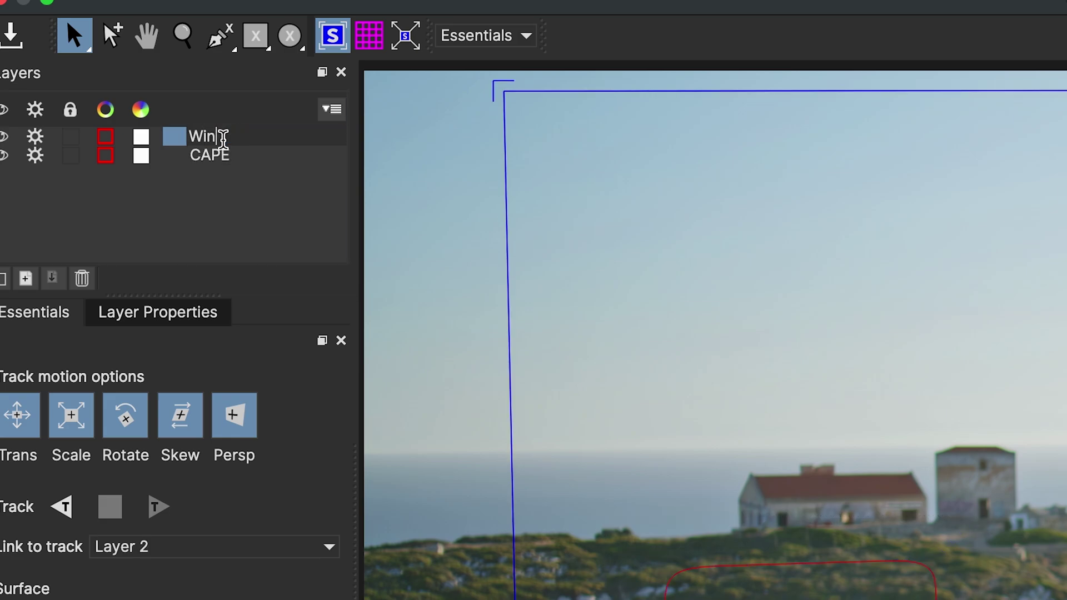
key(Return)
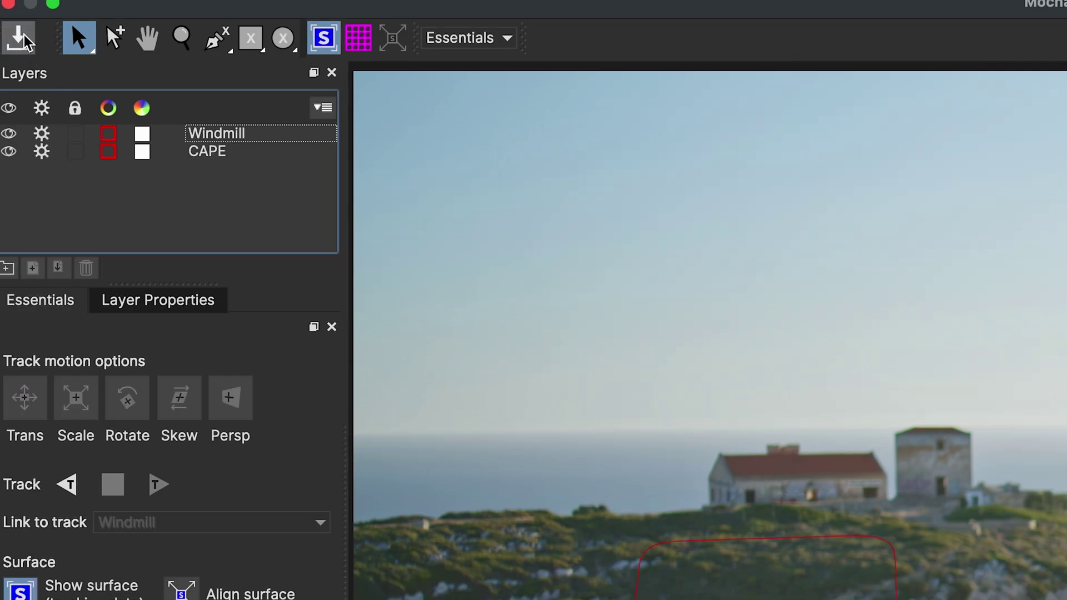
click(9, 1)
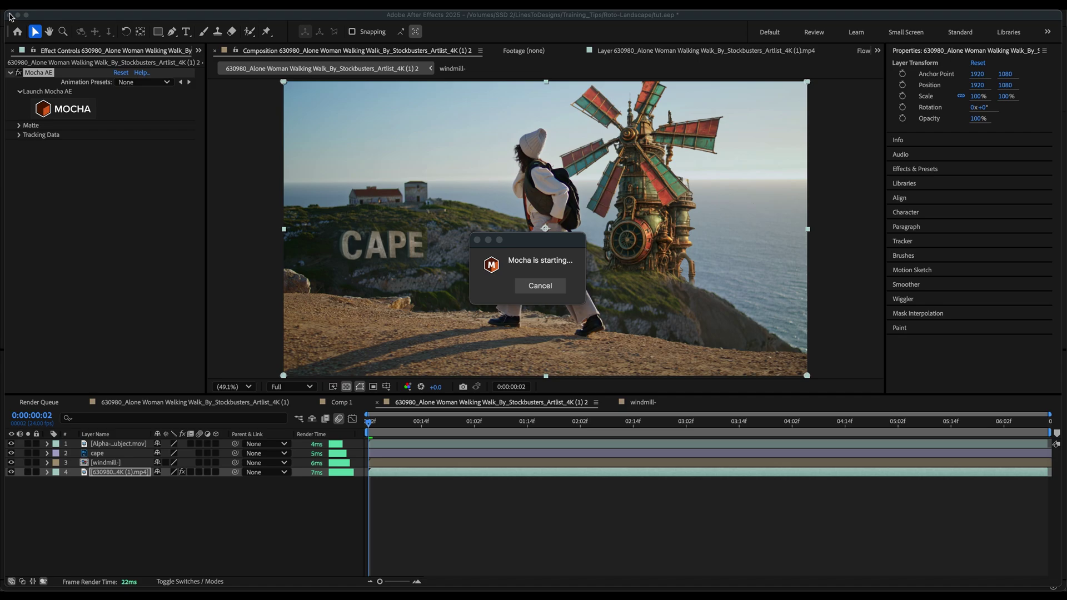
Expand the Mocha AE tracking data on the footage layer and create track data from the CAPE spline layer.
click(84, 175)
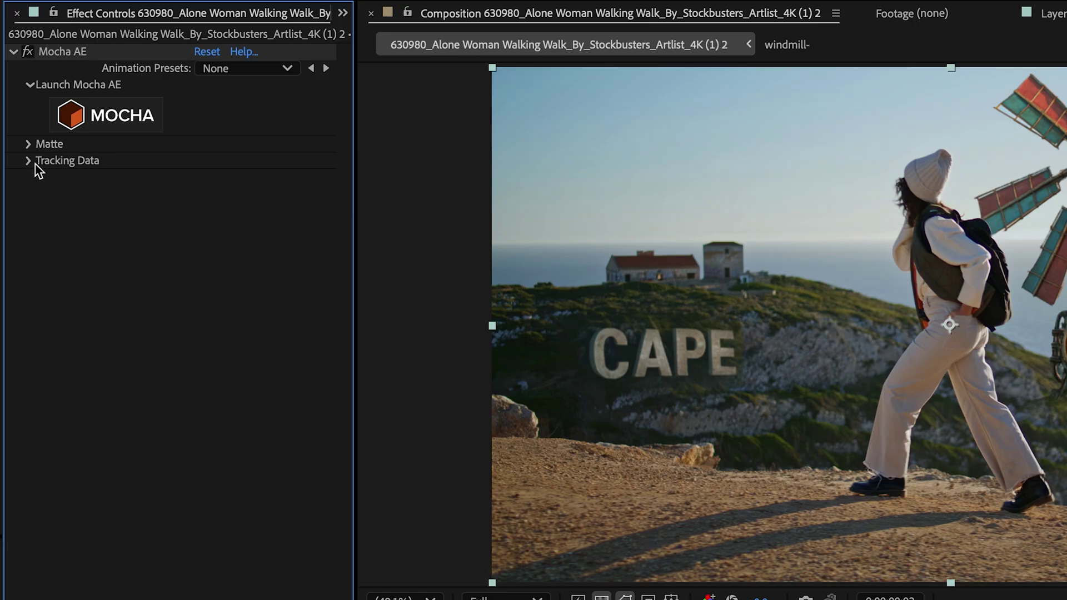
click(19, 138)
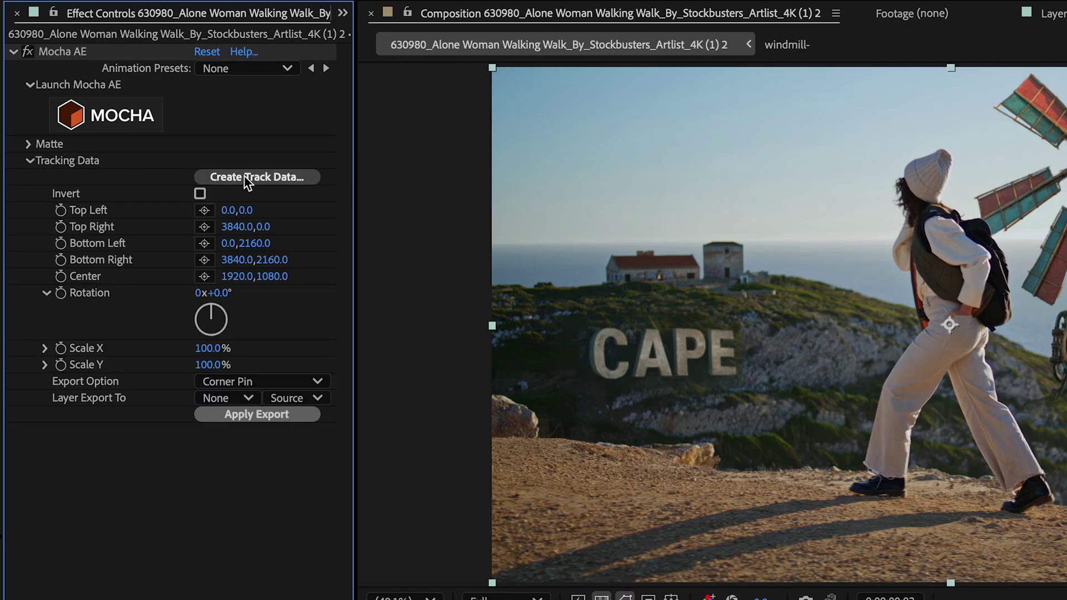
click(263, 177)
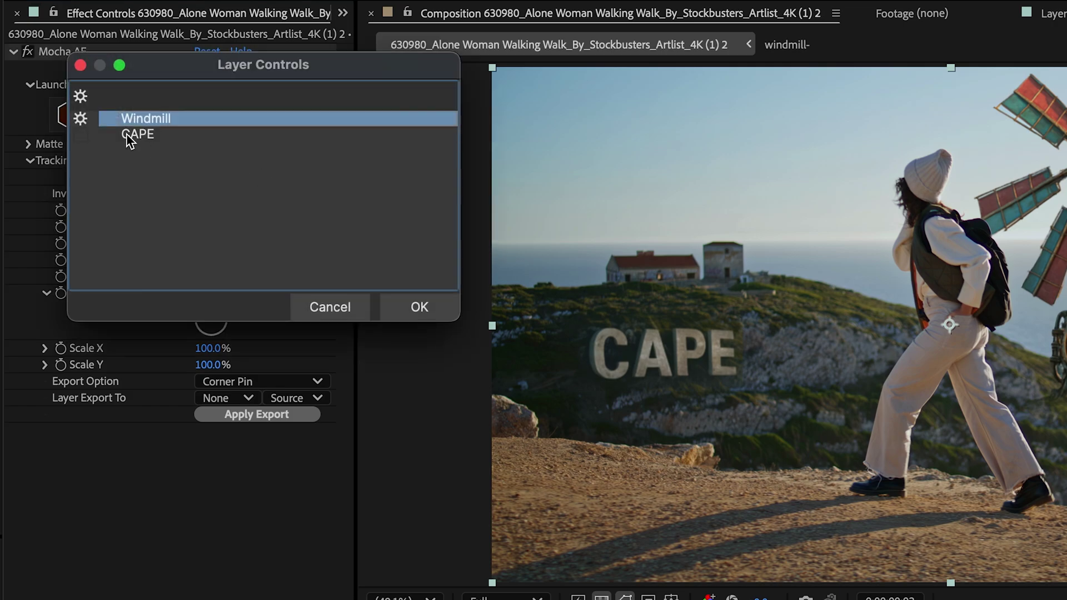
click(139, 135)
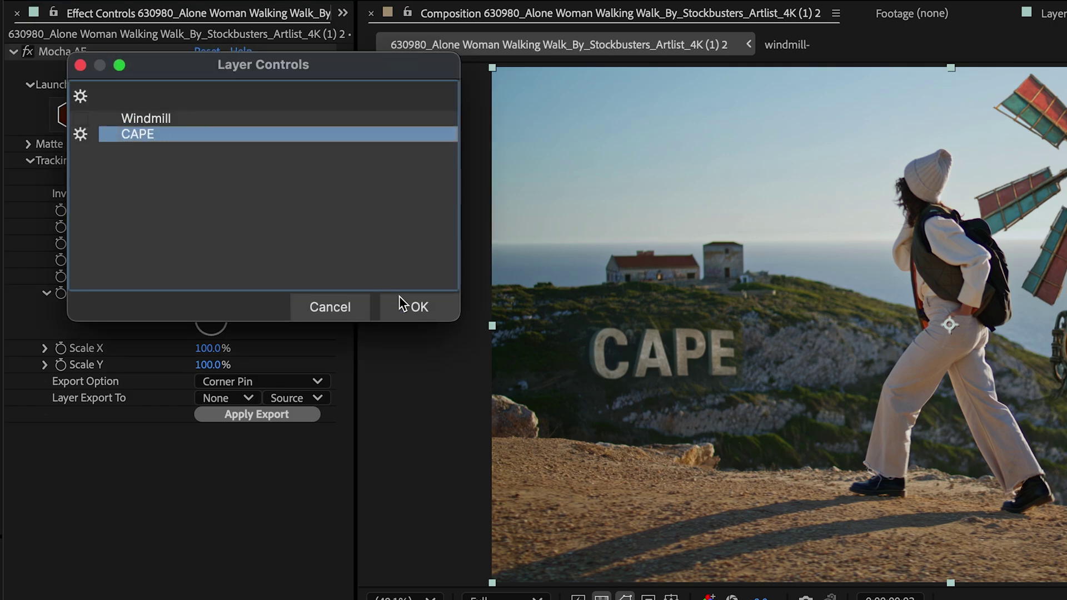
click(418, 307)
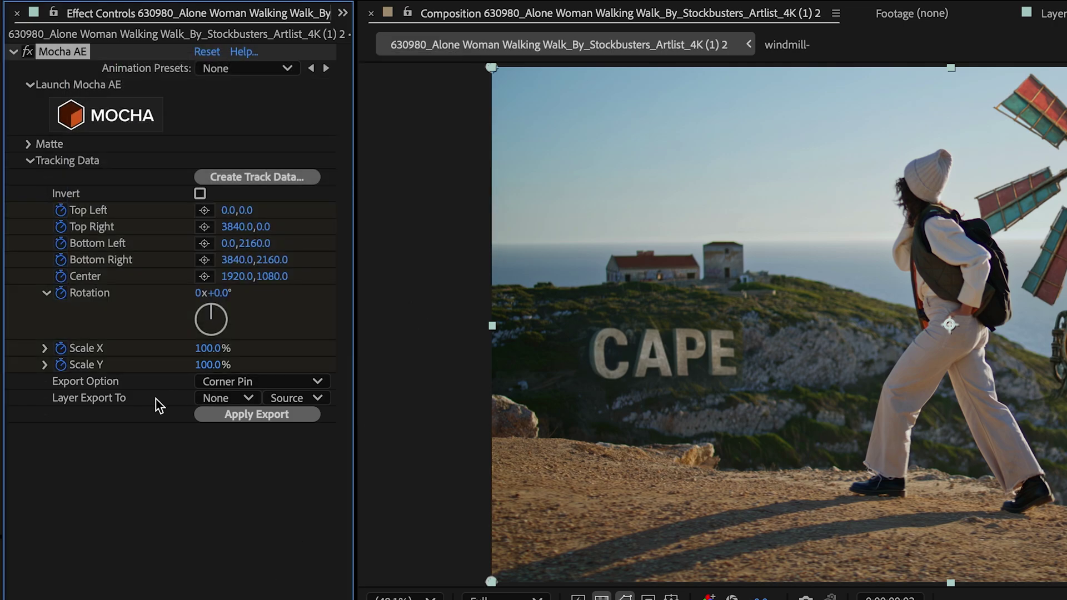
Export the track as Corner Pin to the cape layer and play back the composition to check the sign.
click(208, 398)
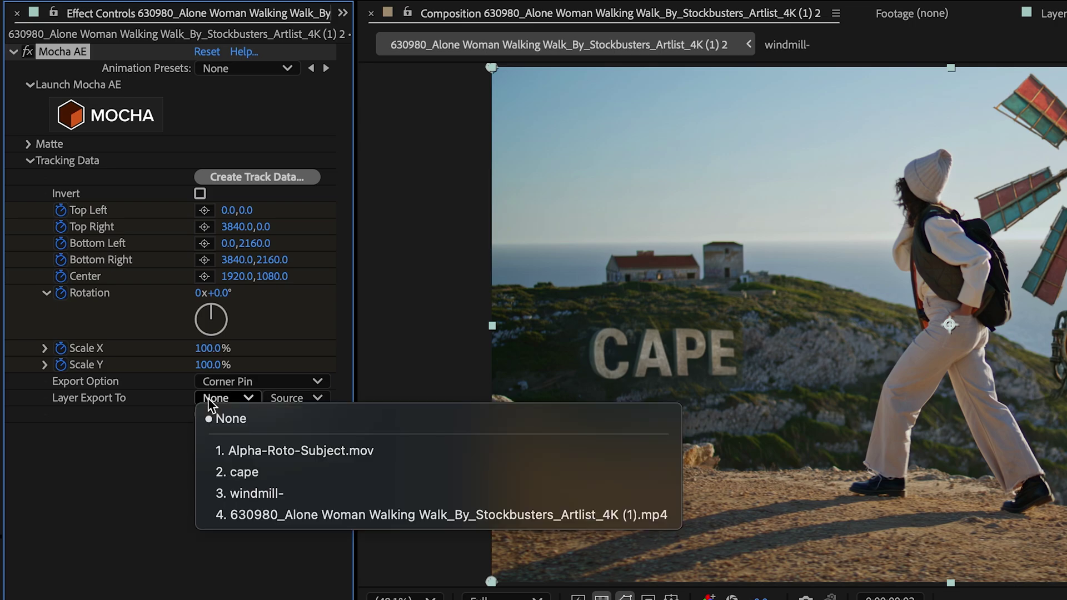
click(251, 472)
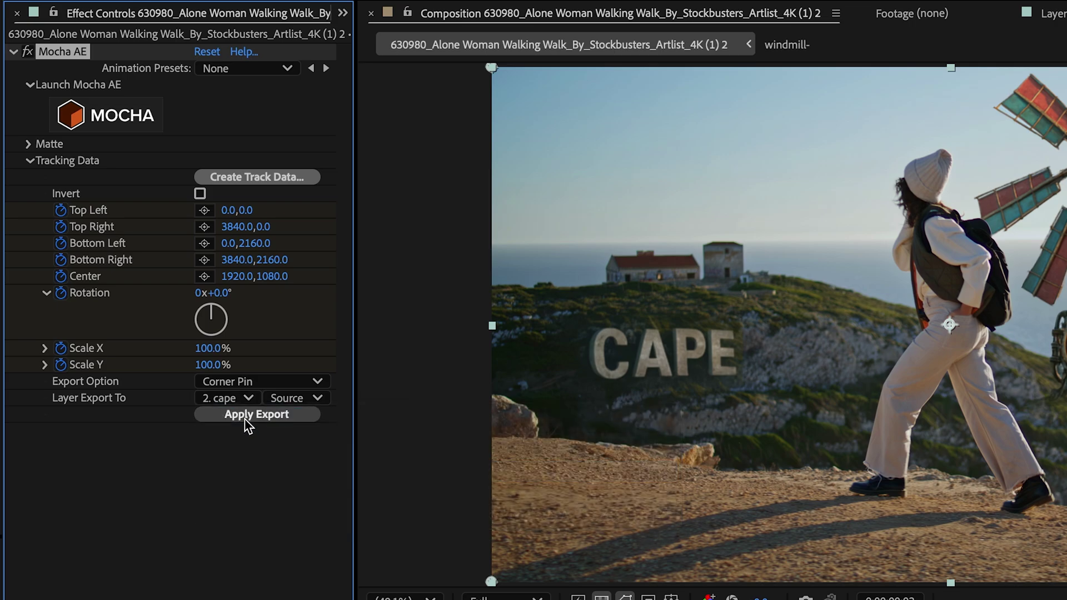
click(246, 421)
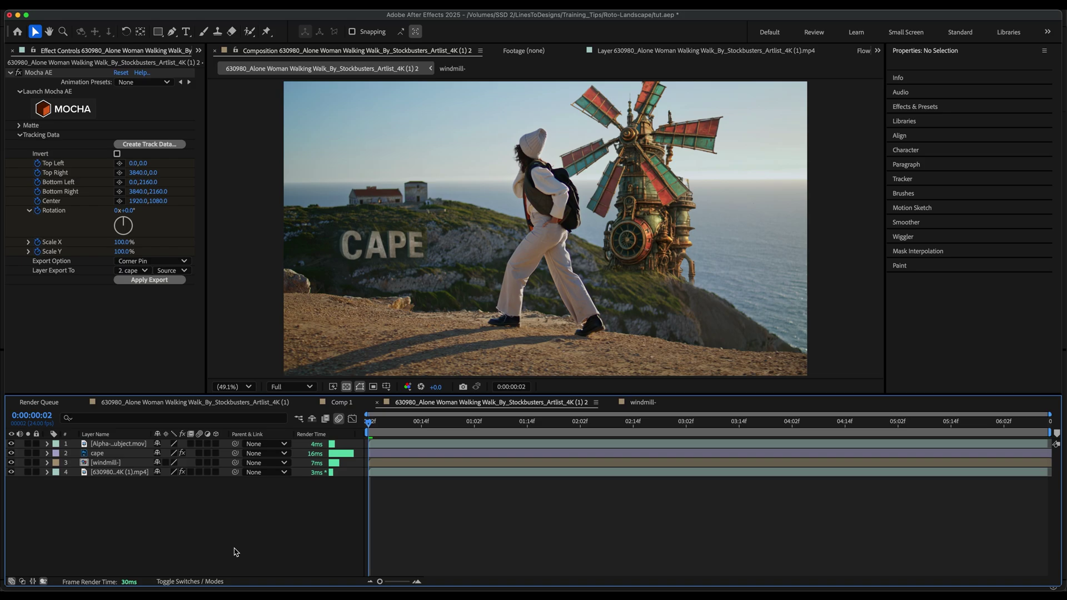
key(space)
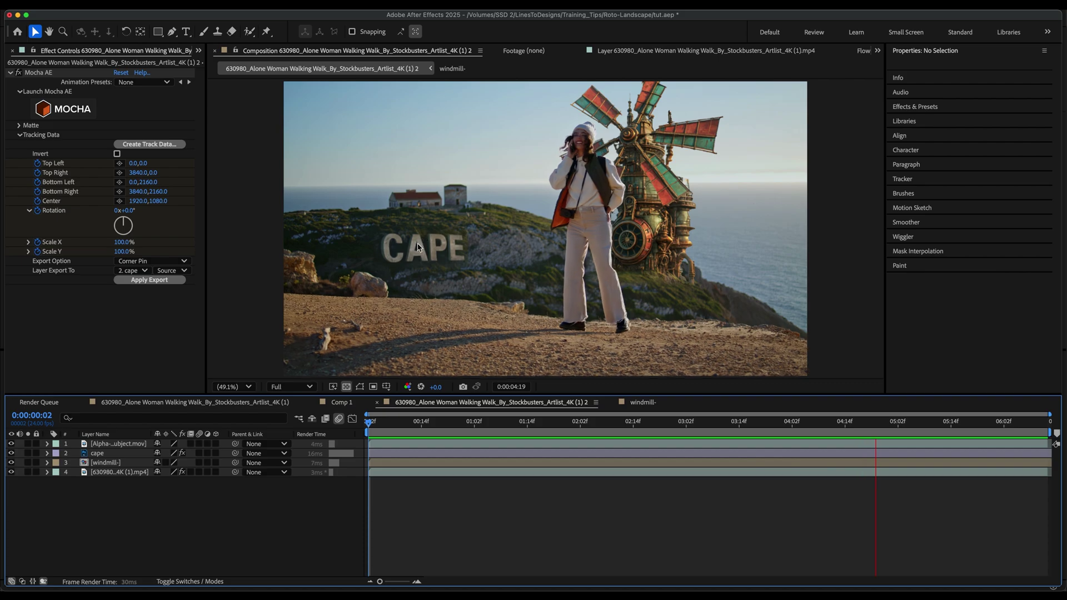
key(space)
click(179, 347)
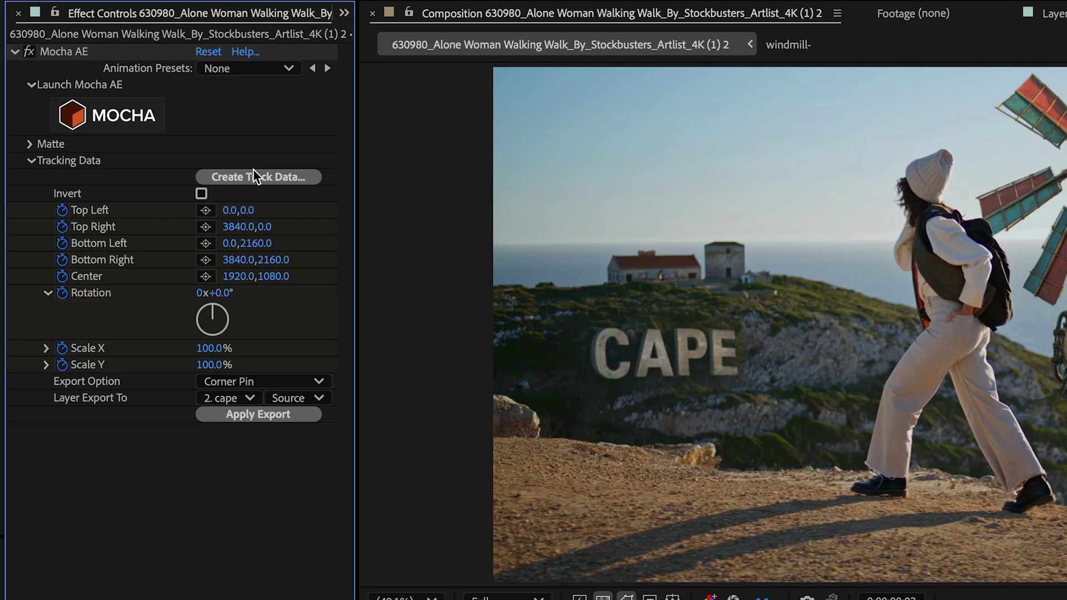
Create track data from the Windmill spline, export it as Corner Pin to the windmill- layer, and preview the motion.
click(147, 144)
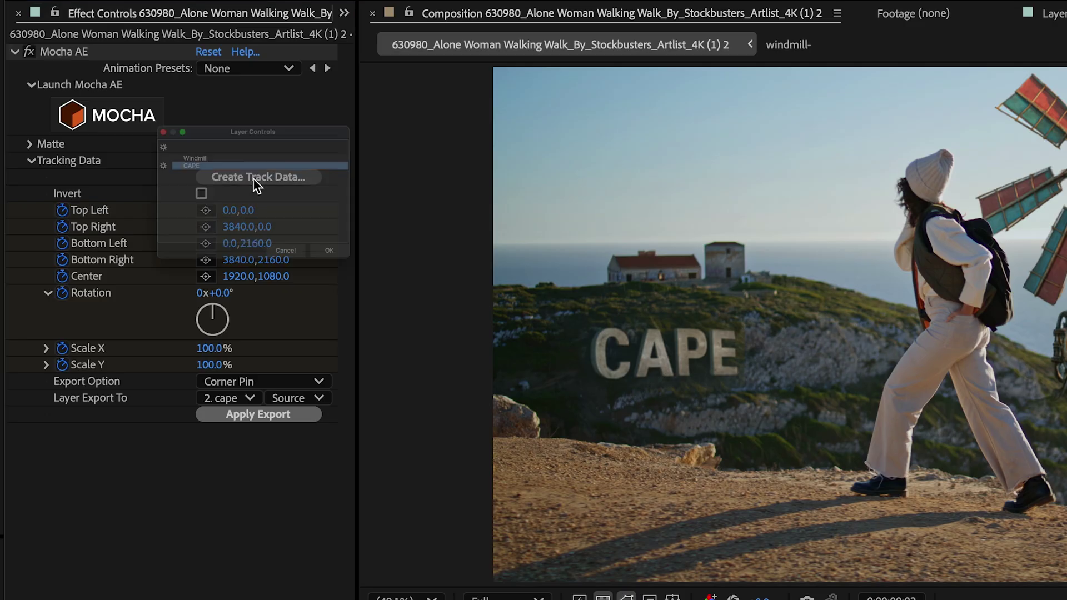
click(165, 123)
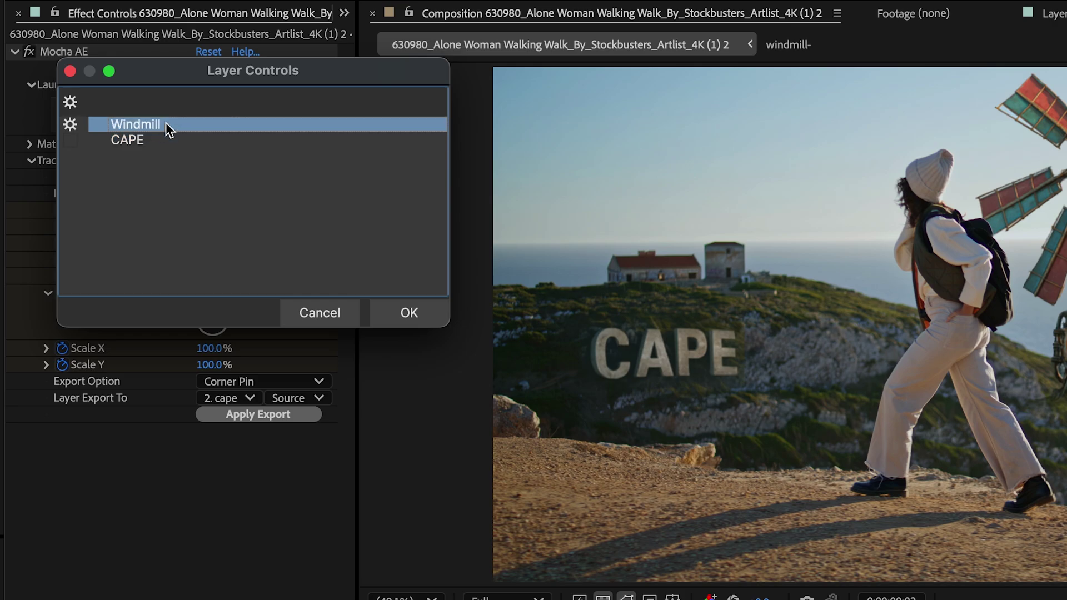
click(409, 312)
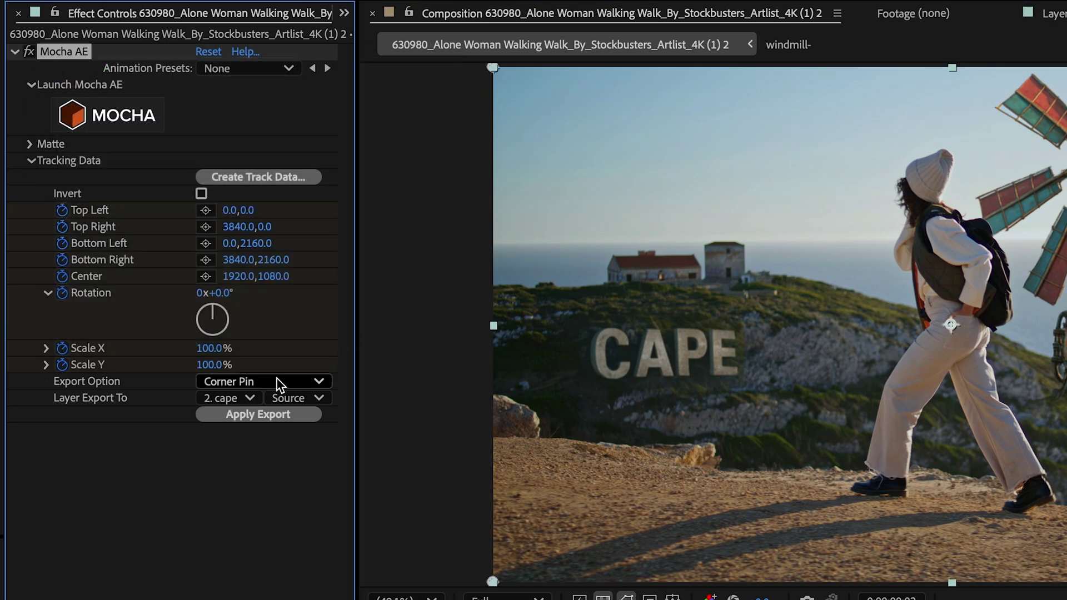
click(231, 396)
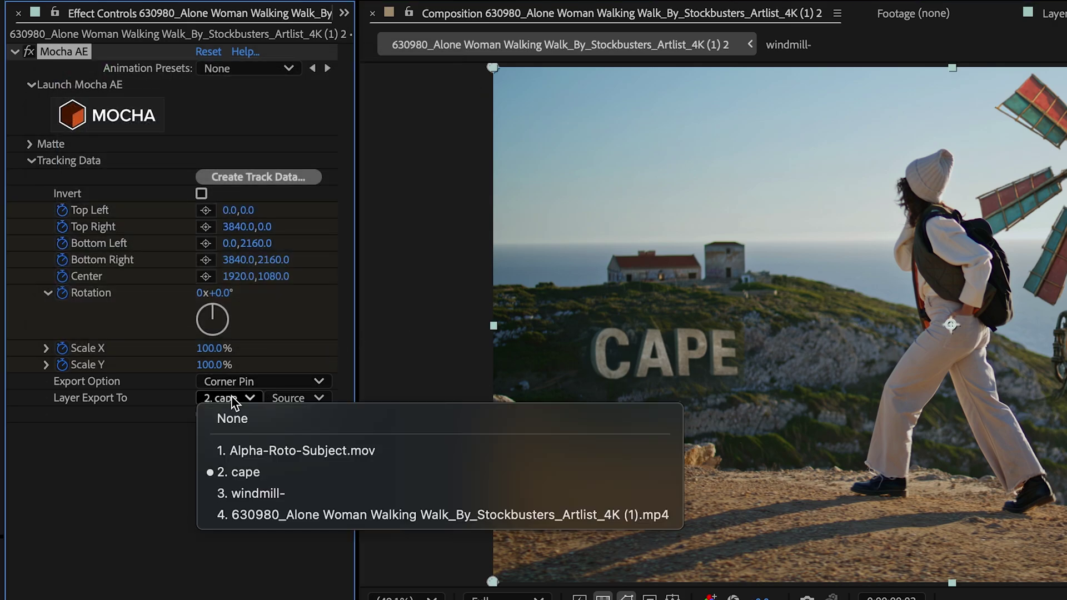
click(257, 492)
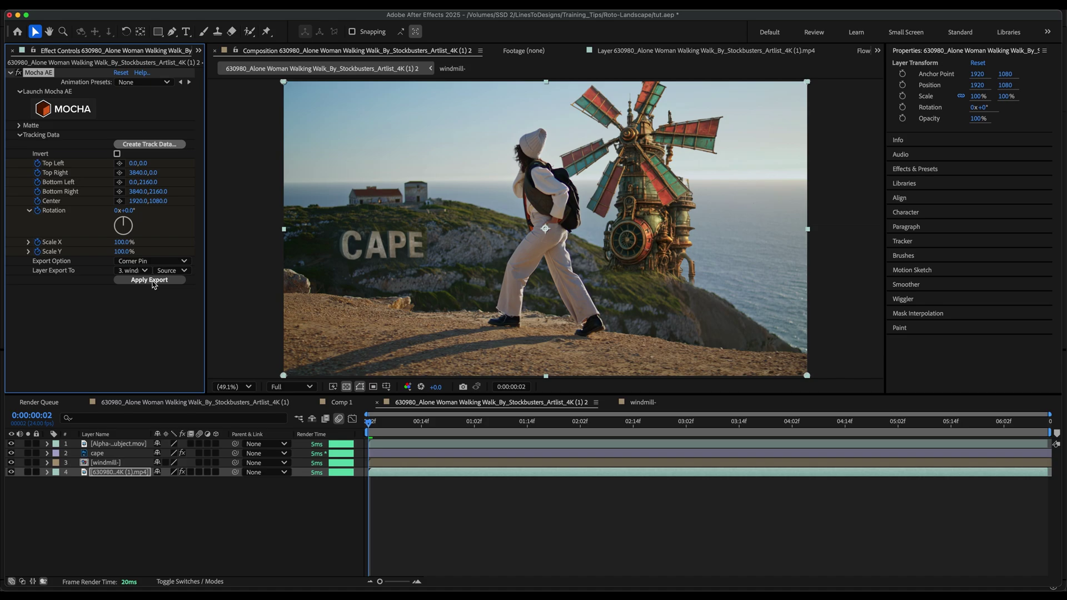
click(154, 280)
key(space)
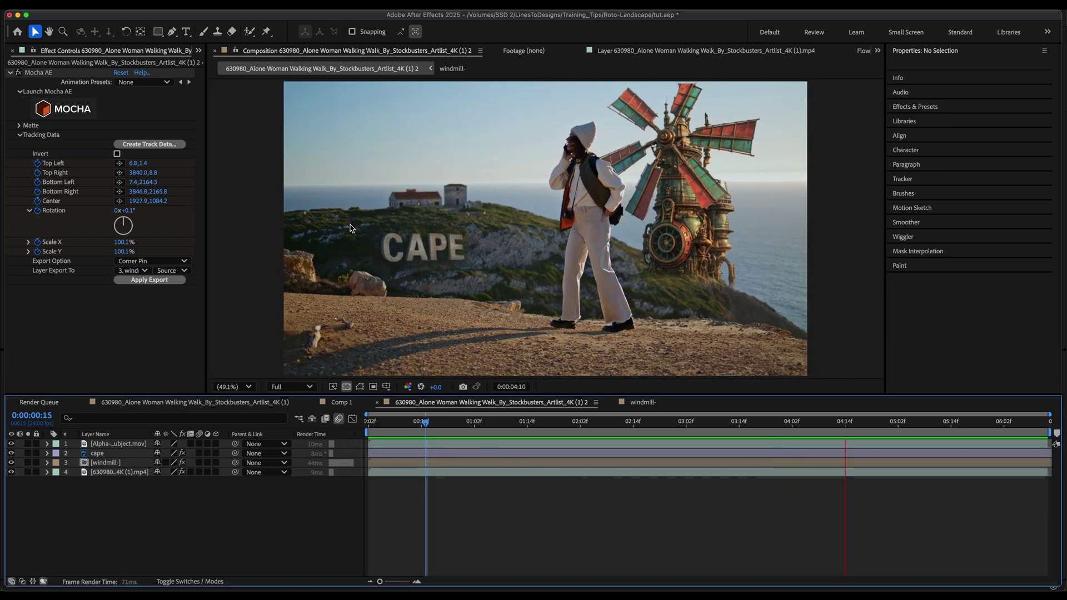
key(space)
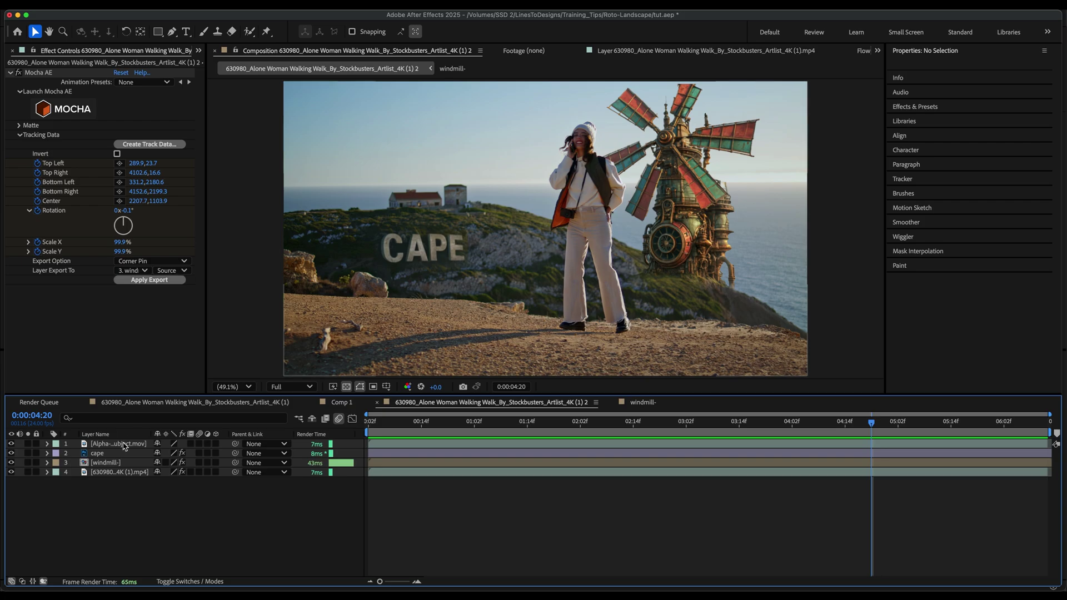
Delete the Corner Pin effect from the windmill- layer and return the playhead to the start of the composition.
click(121, 462)
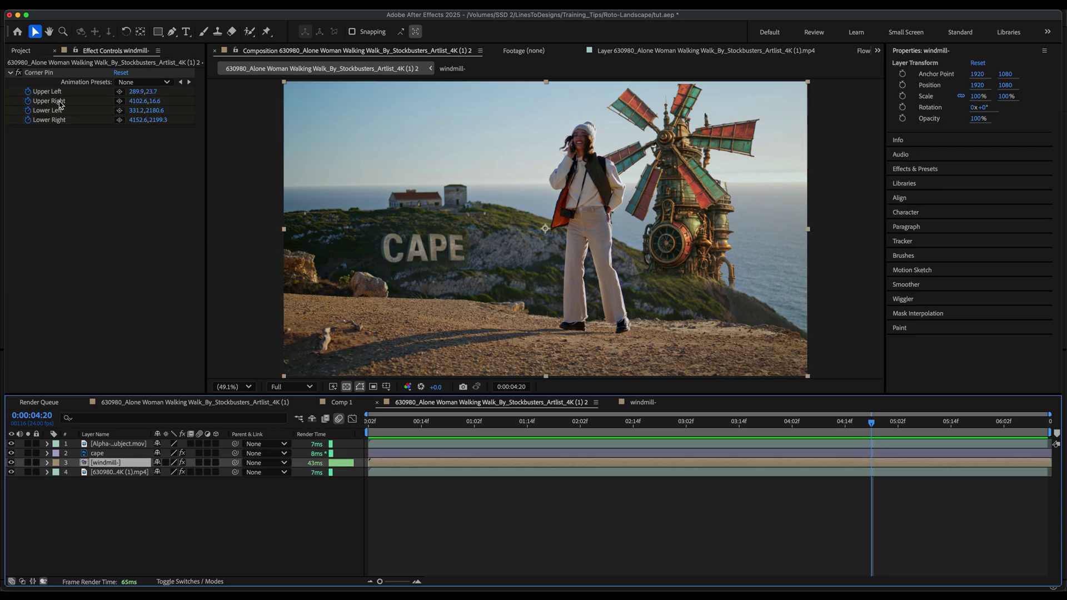
click(48, 72)
key(Delete)
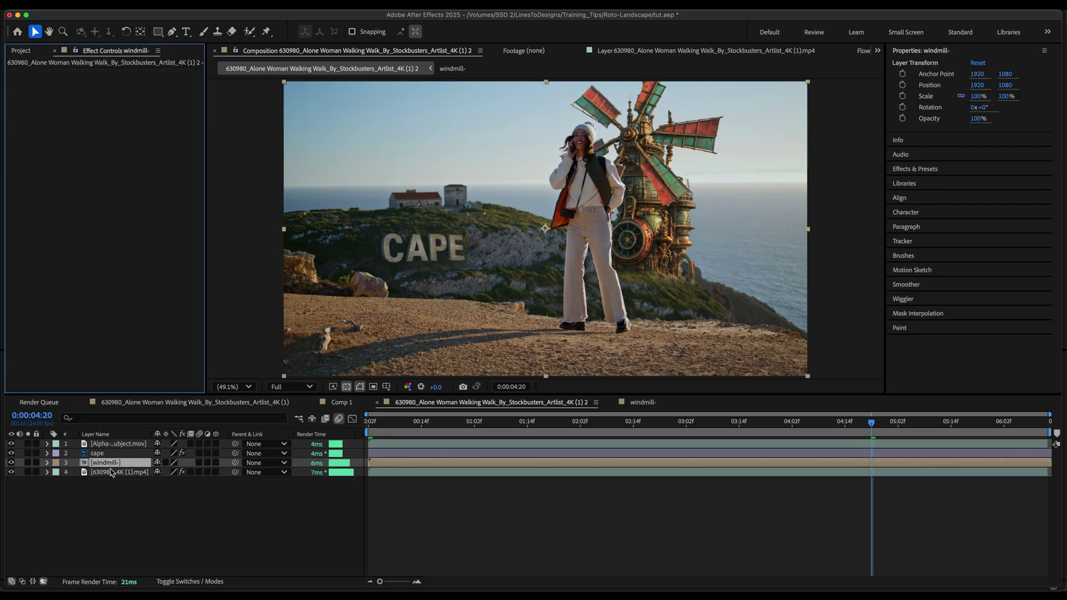
drag(391, 424, 282, 425)
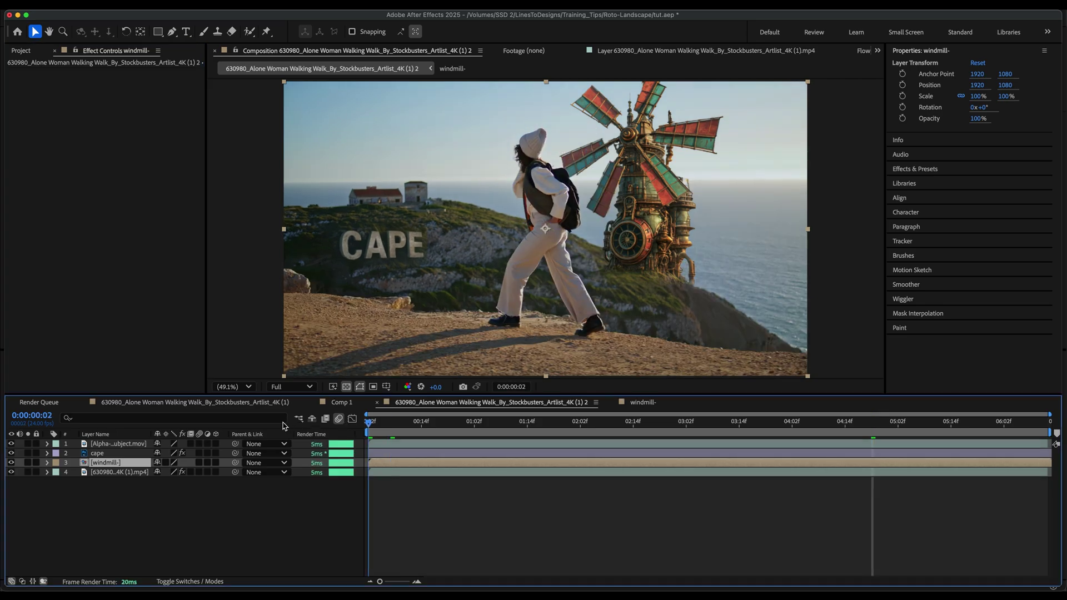
Reopen the footage in Mocha AE, disable perspective and skew, retrack the Windmill layer forward, and save back to After Effects.
click(116, 471)
click(68, 109)
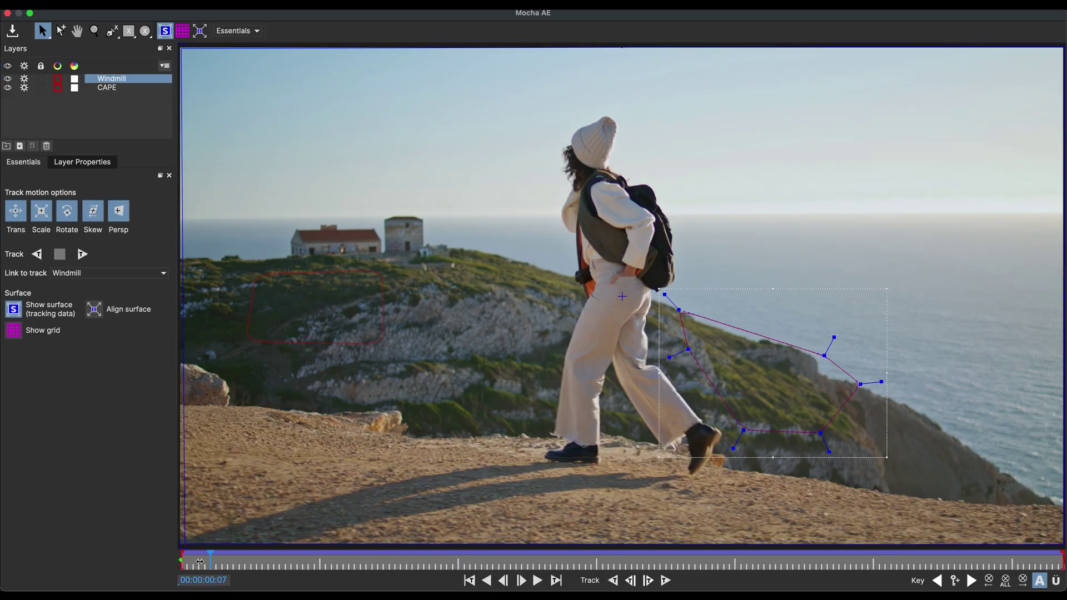
click(118, 212)
click(95, 214)
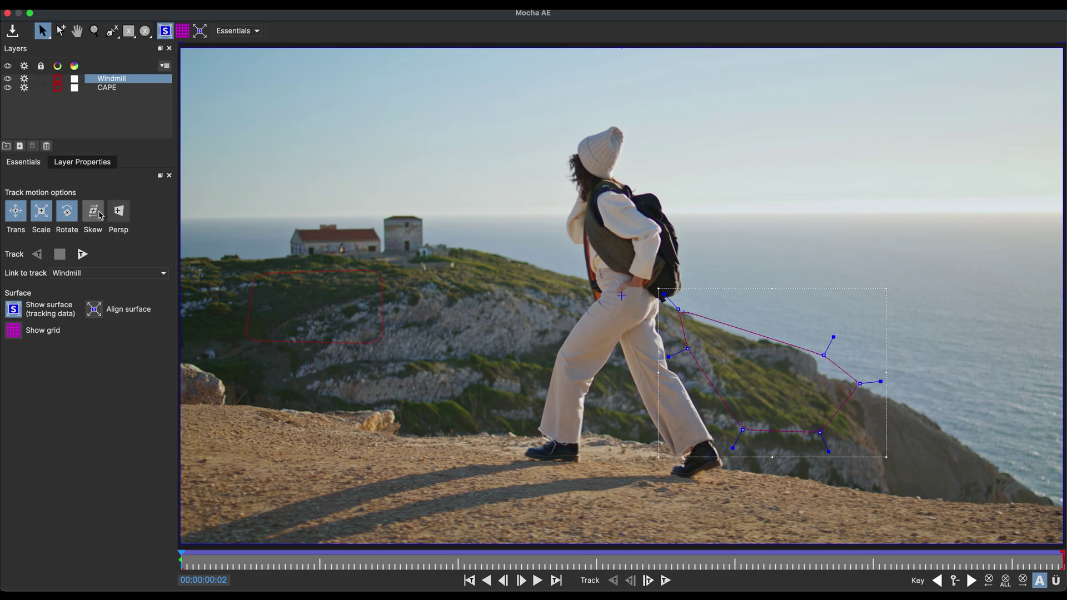
click(83, 255)
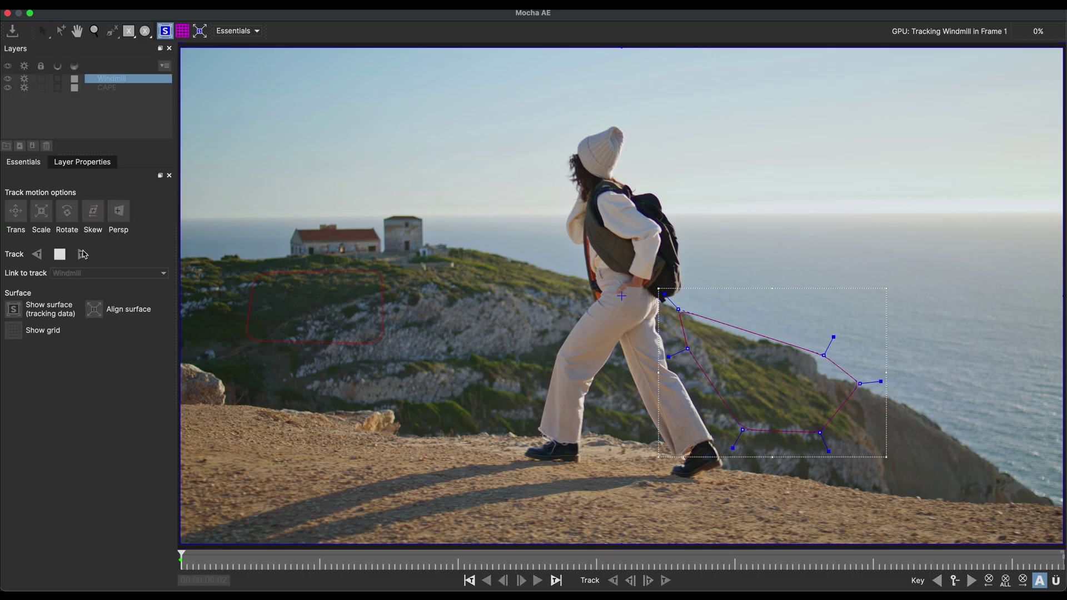
click(12, 29)
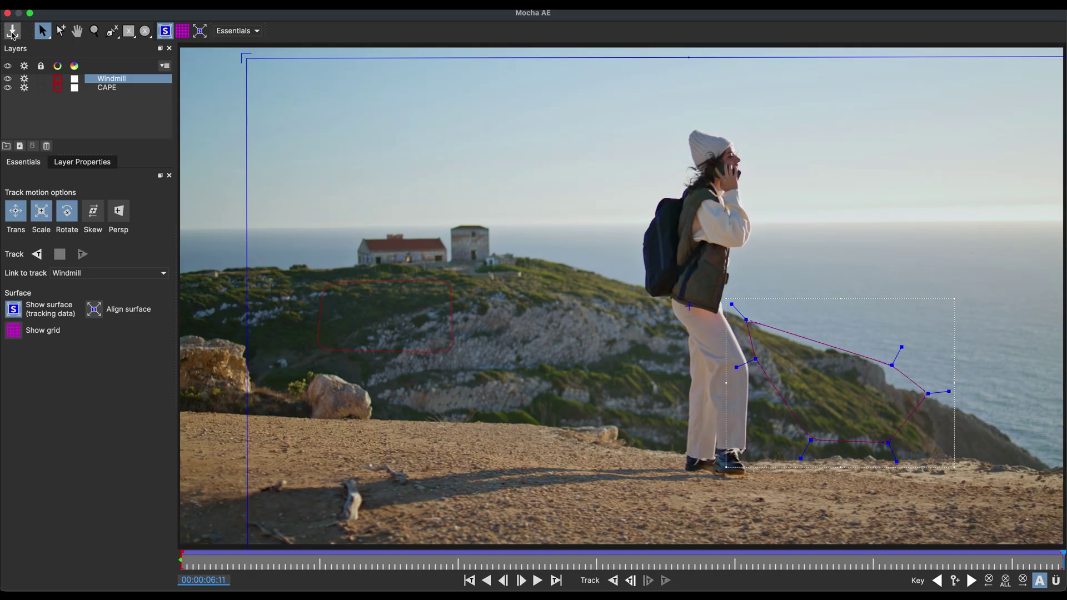
click(8, 13)
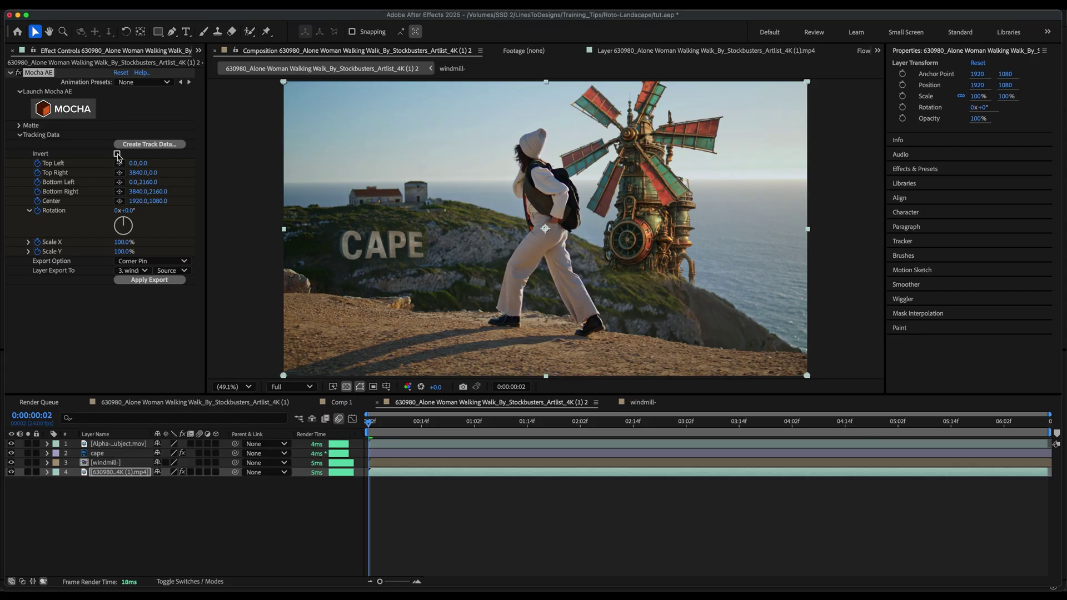
Create track data again from the Windmill spline and export it as Corner Pin to the windmill- layer.
click(140, 146)
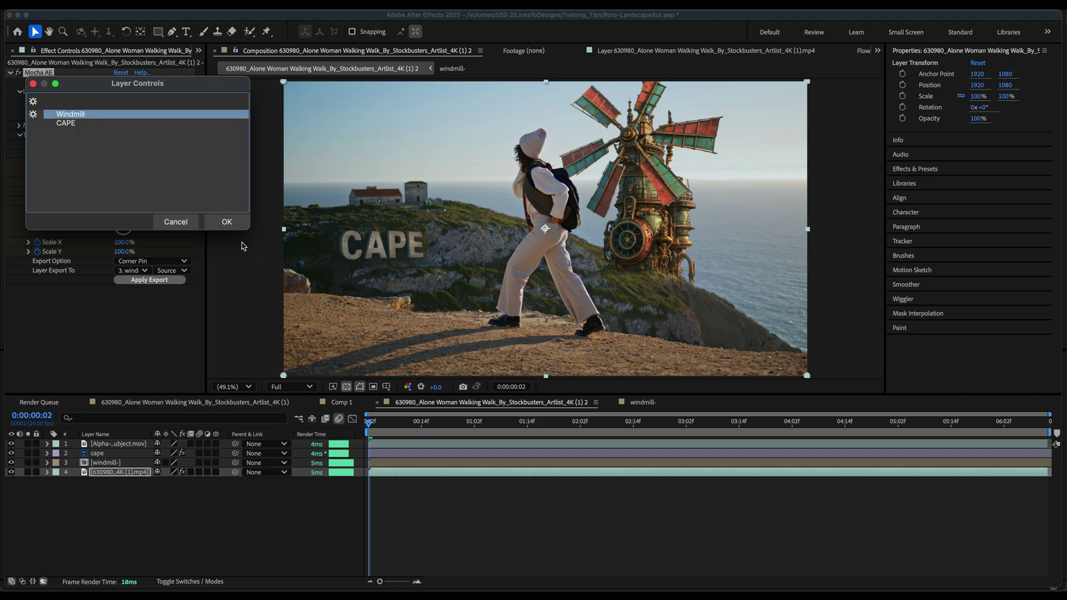
click(227, 221)
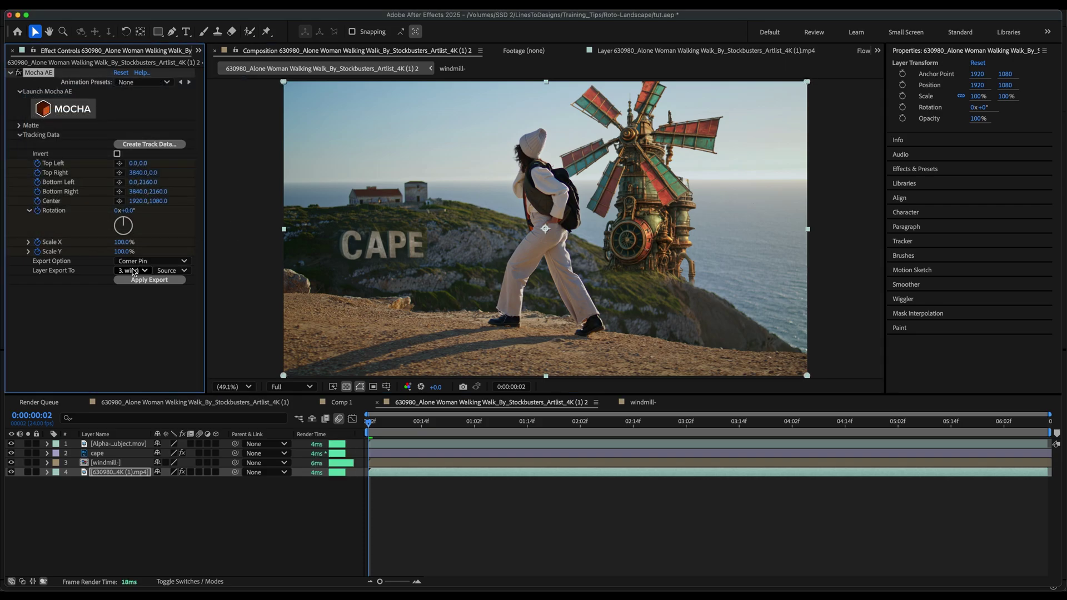
click(133, 272)
click(143, 322)
click(140, 281)
Play back and scrub the composition to check the windmill's tracking, and return to the first frame.
click(187, 492)
key(space)
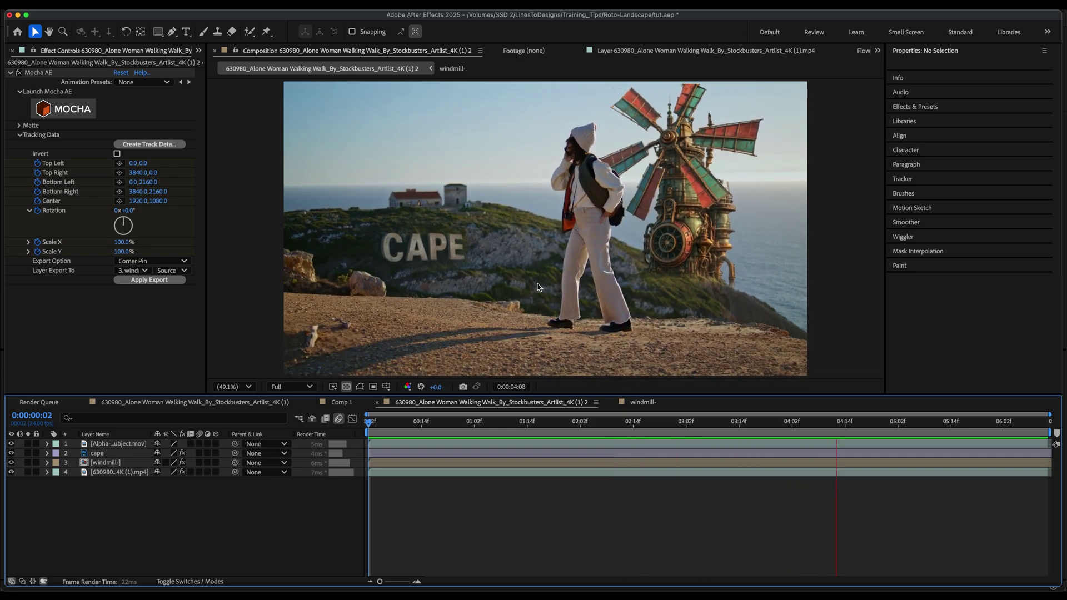
key(space)
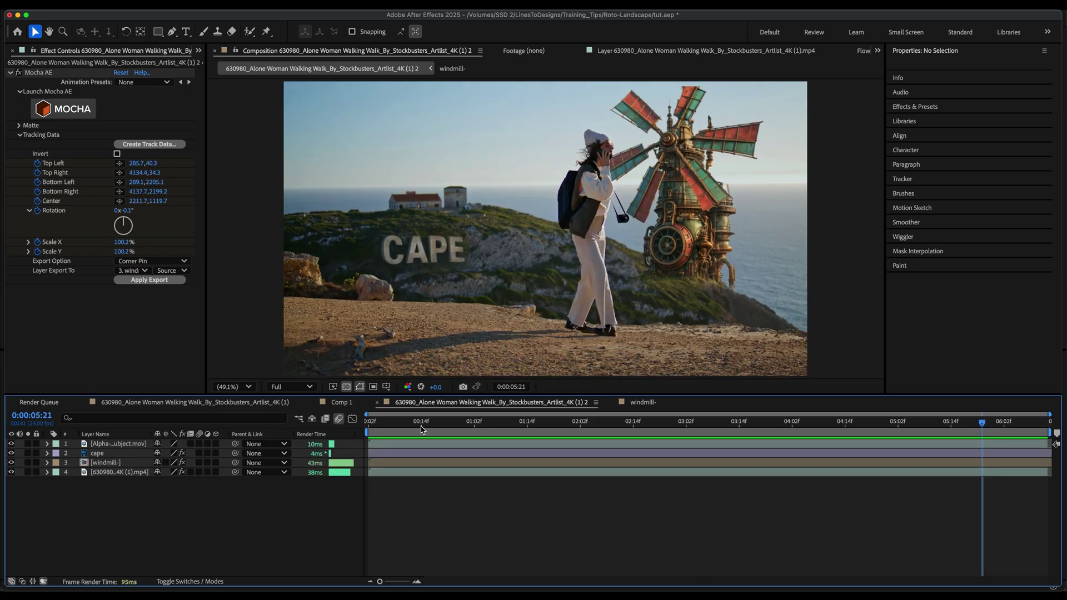
drag(421, 427, 633, 427)
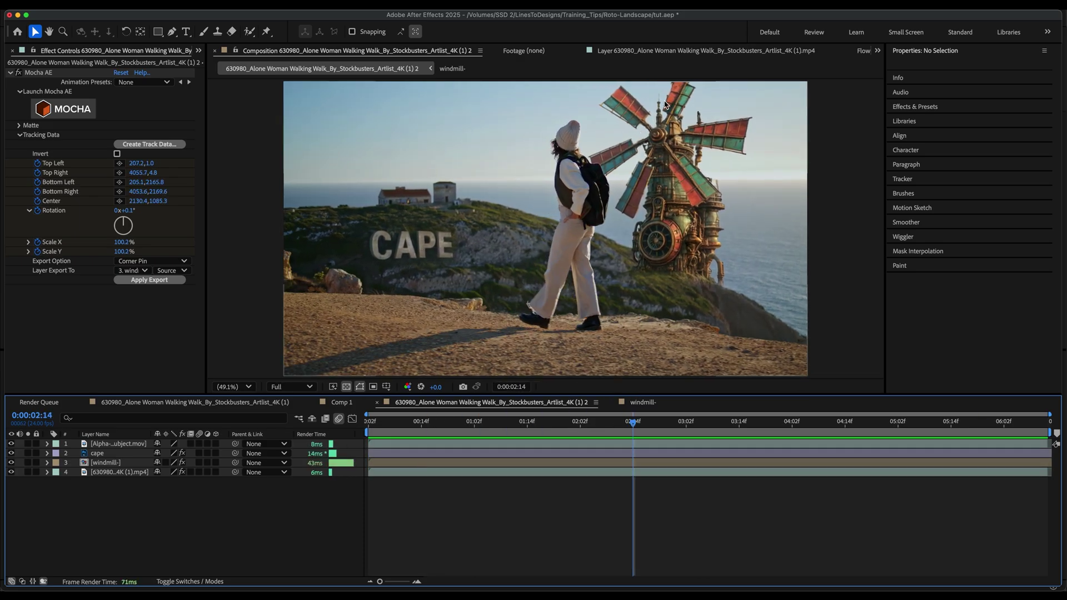
key(space)
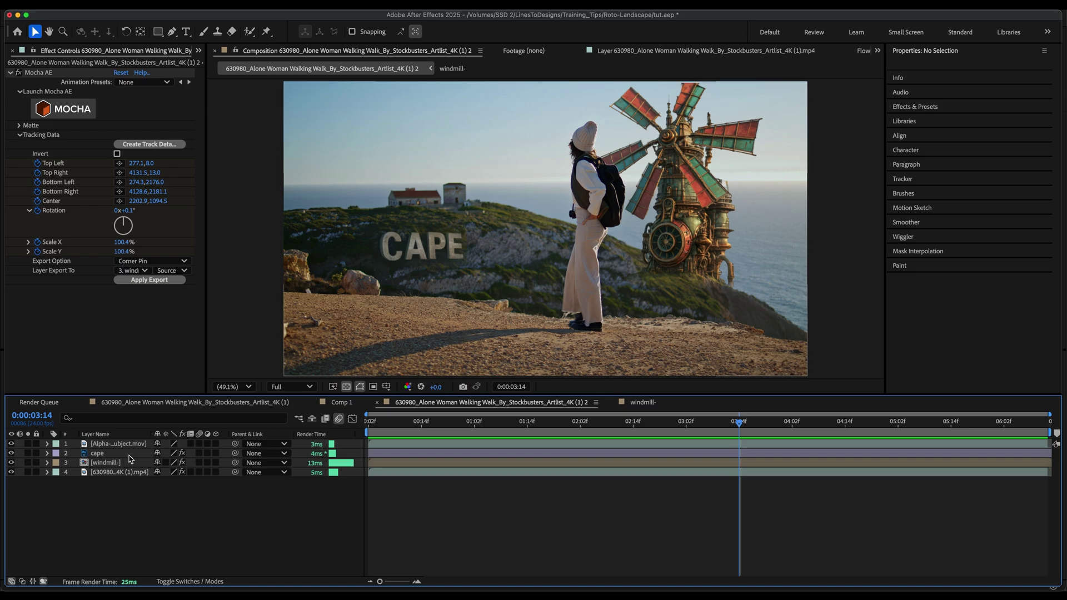
drag(445, 425, 368, 426)
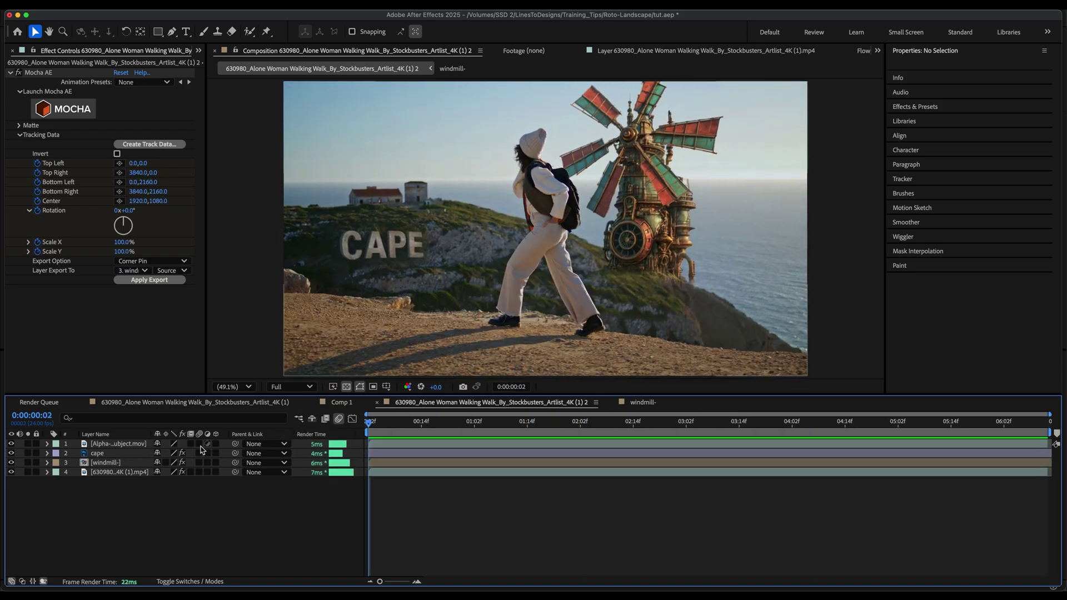
Inside the windmill- precomp, scale the windmill layer to 113%, position it at 1875.2, 1145.2, and rotate it slightly counterclockwise.
double_click(106, 461)
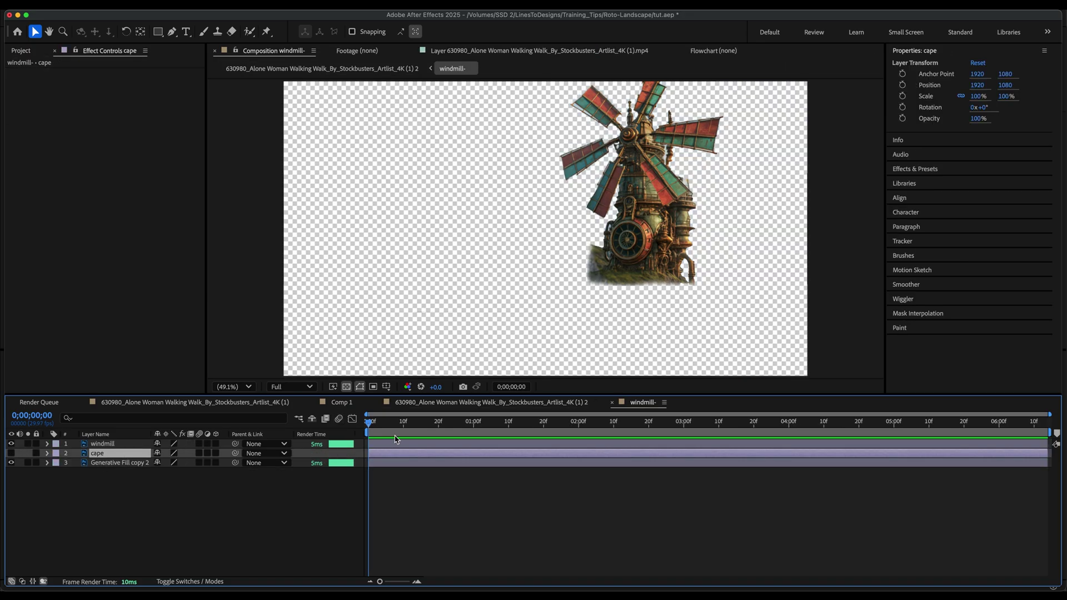
click(125, 443)
key(s)
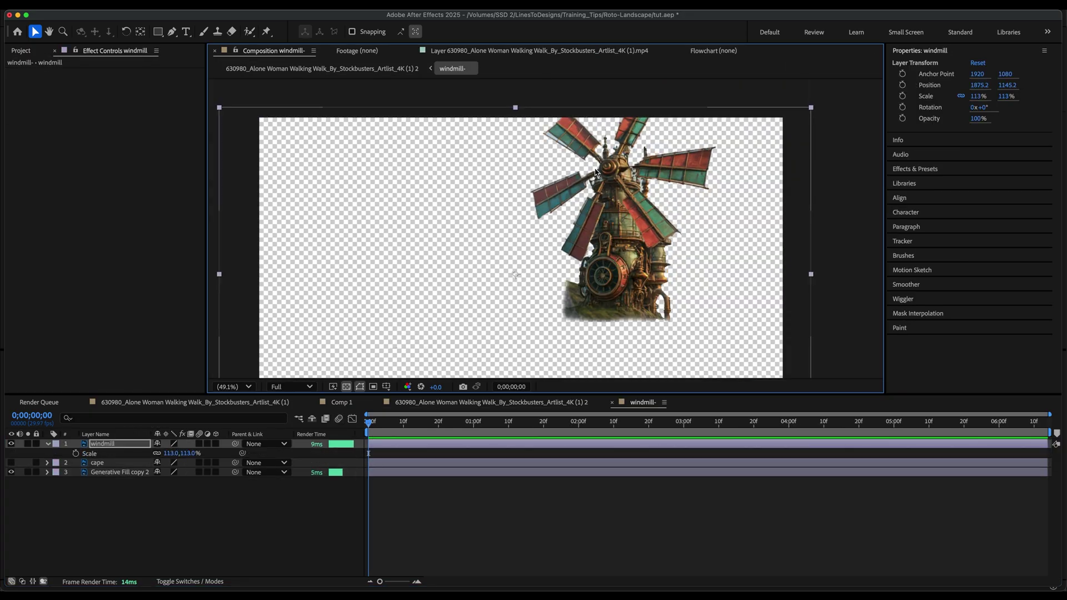
key(r)
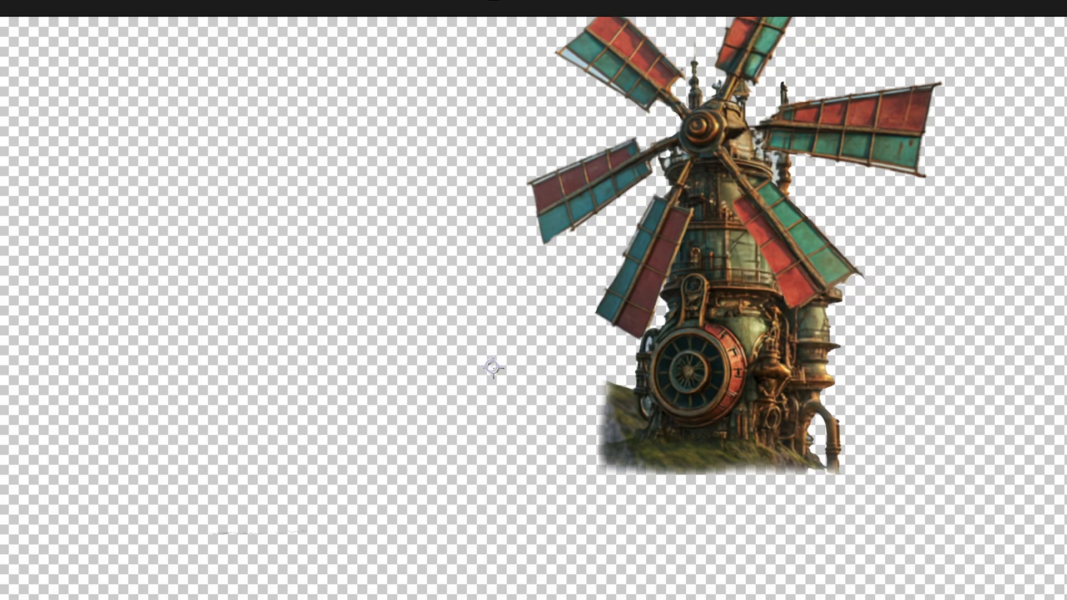
drag(161, 457, 152, 456)
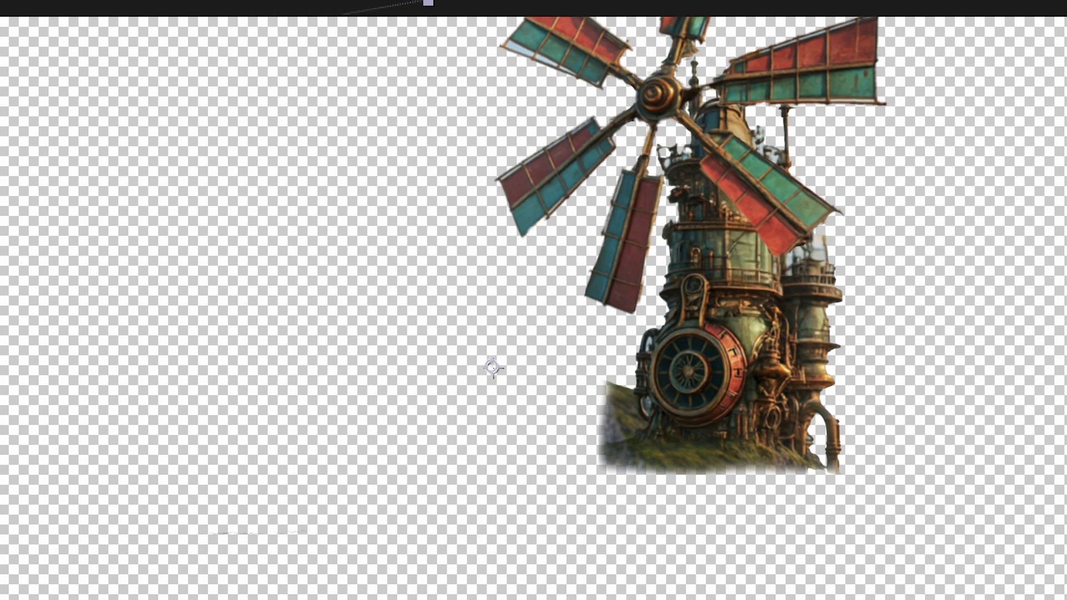
Undo the last change and move the windmill layer's anchor point onto the centre of the blade hub.
key(ctrl+z)
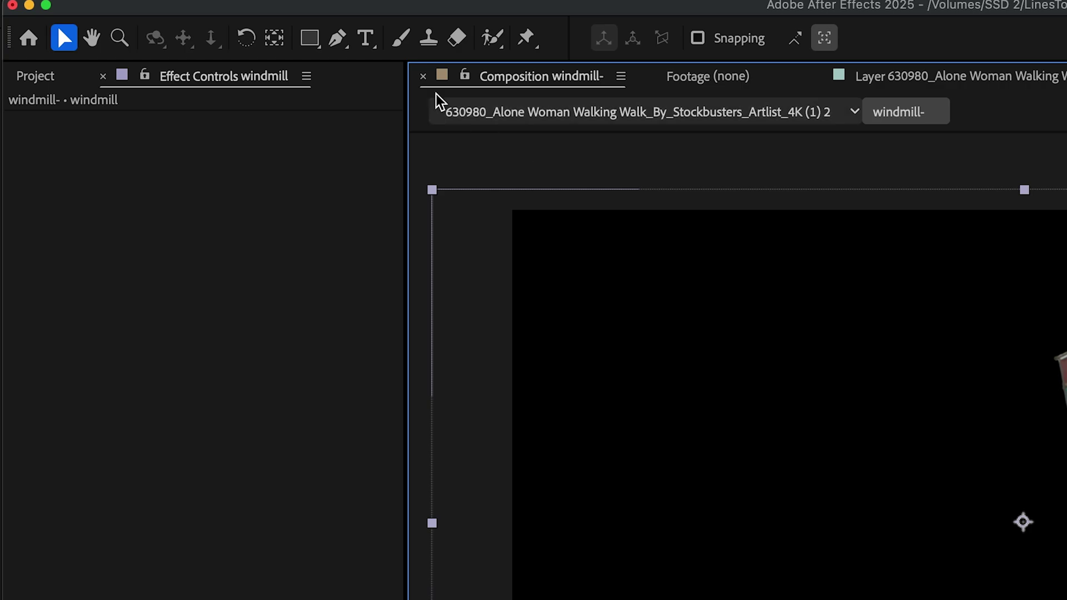
click(278, 40)
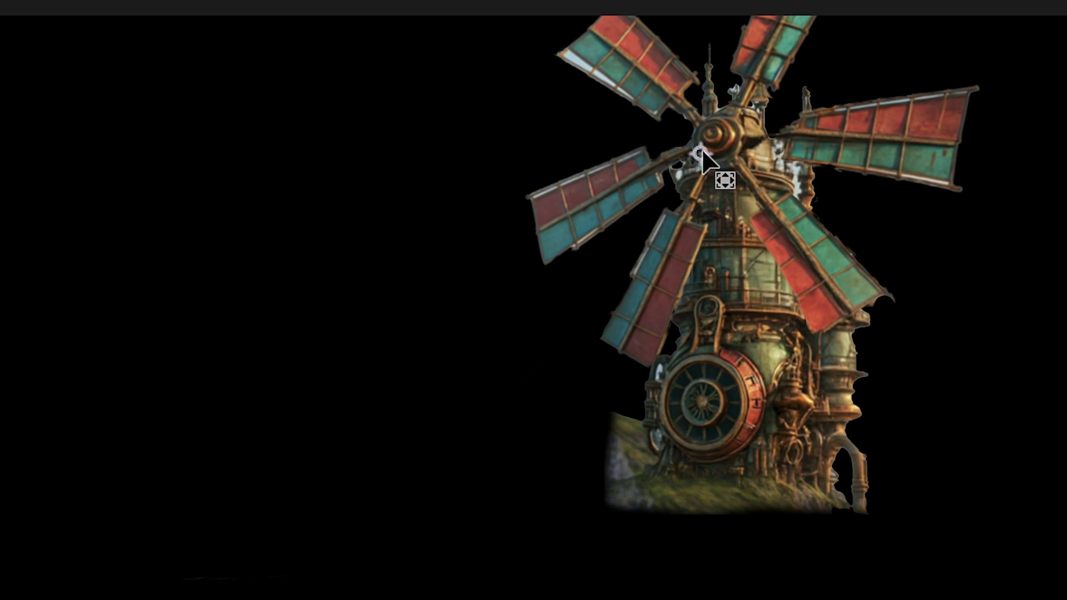
drag(717, 143, 713, 135)
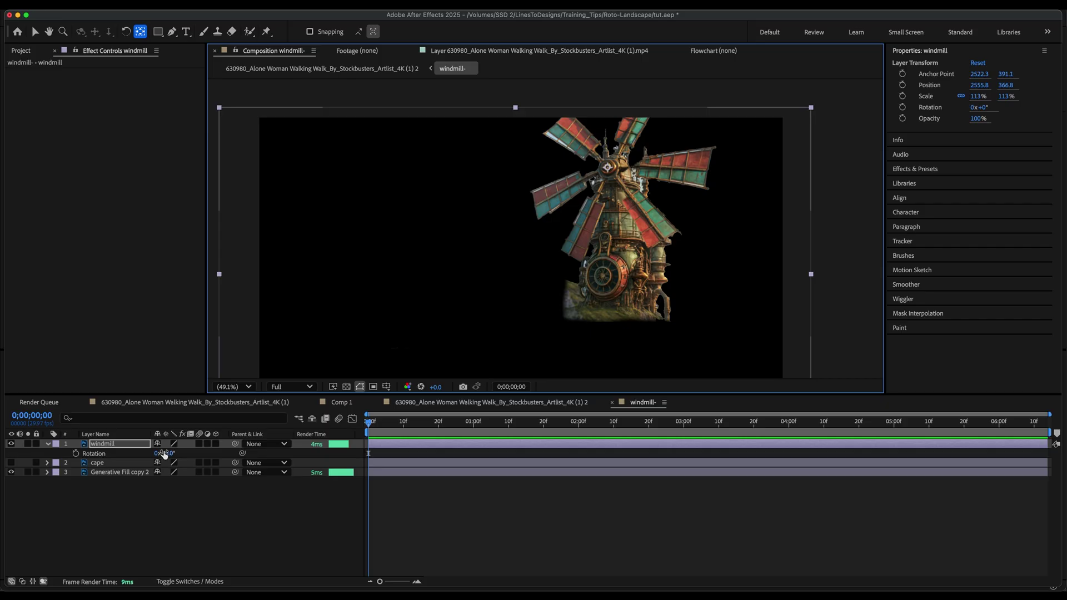
Keyframe the windmill layer's rotation from -47° at the first frame to -1° at 0;00;06;13, and enable its motion blur.
drag(164, 452, 147, 454)
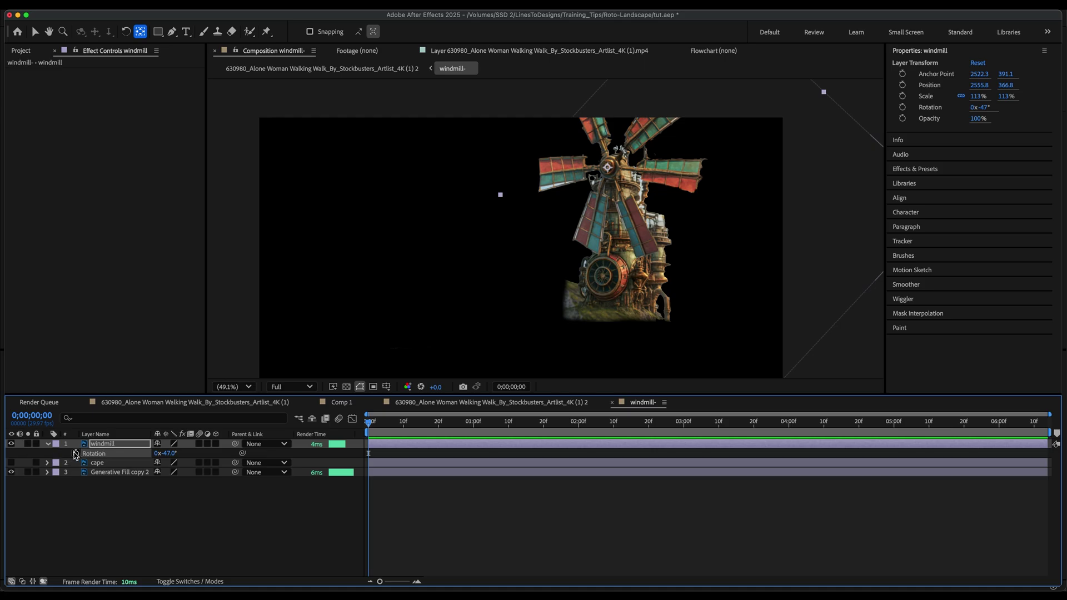
click(76, 454)
key(End)
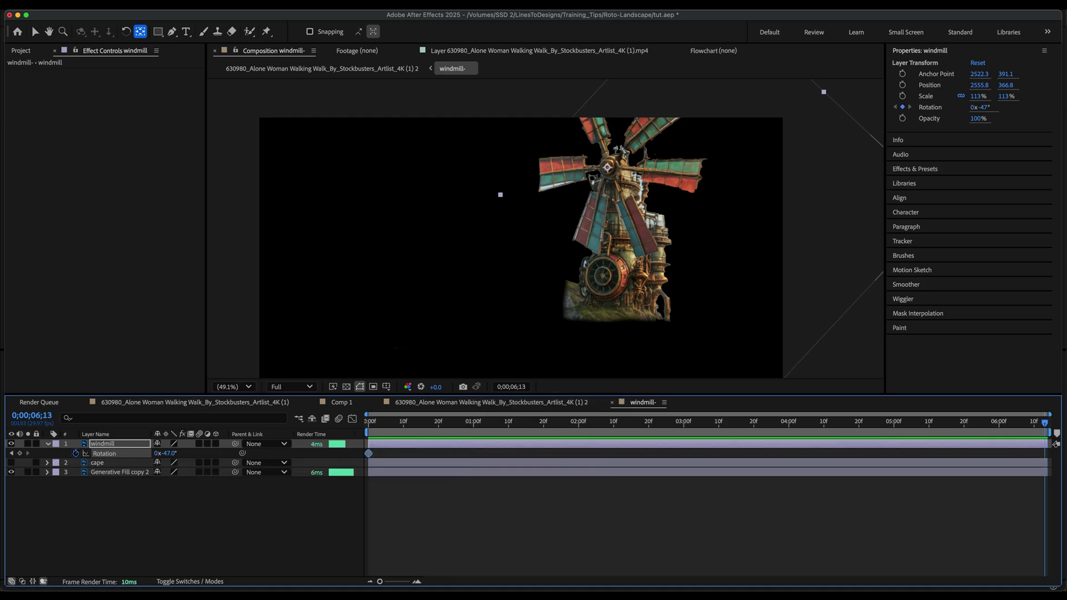
drag(169, 454, 195, 459)
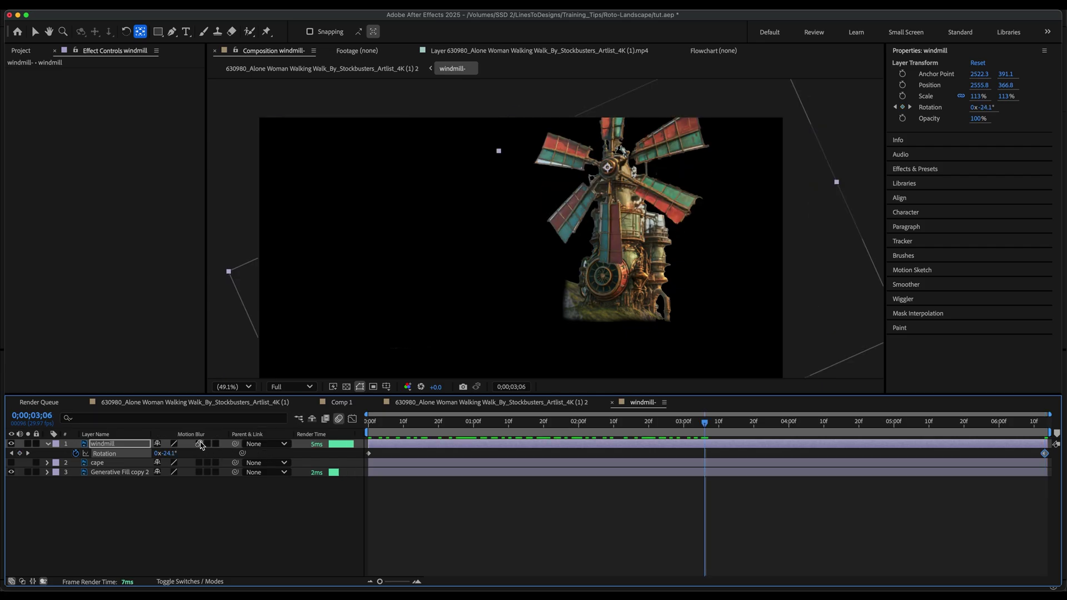
click(199, 444)
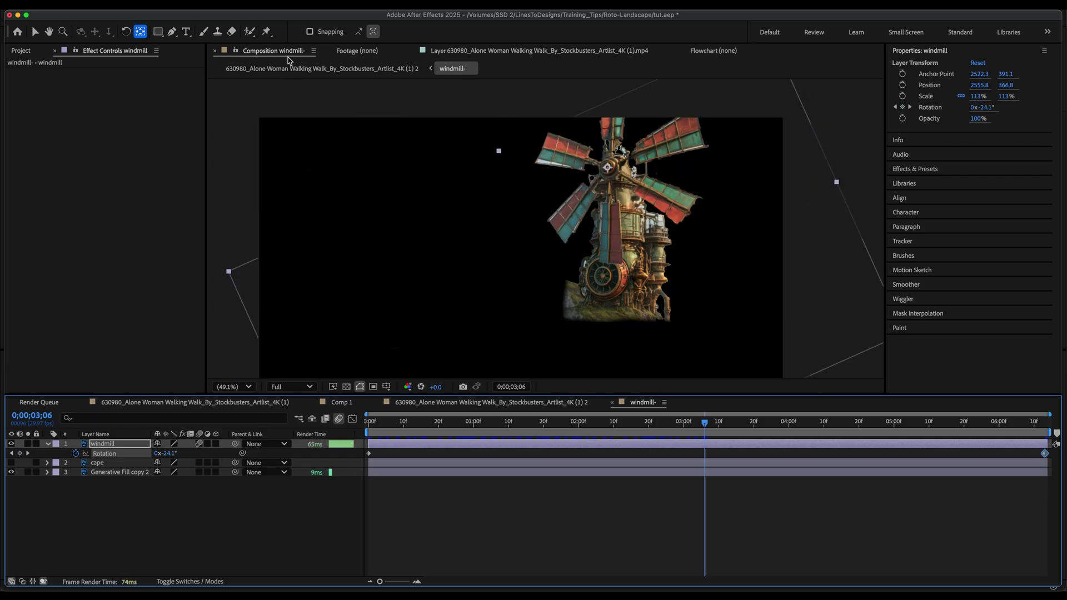
In the main walking-woman composition, shift the windmill- layer's anchor point to 2035, 1105 and play back the placement.
click(291, 68)
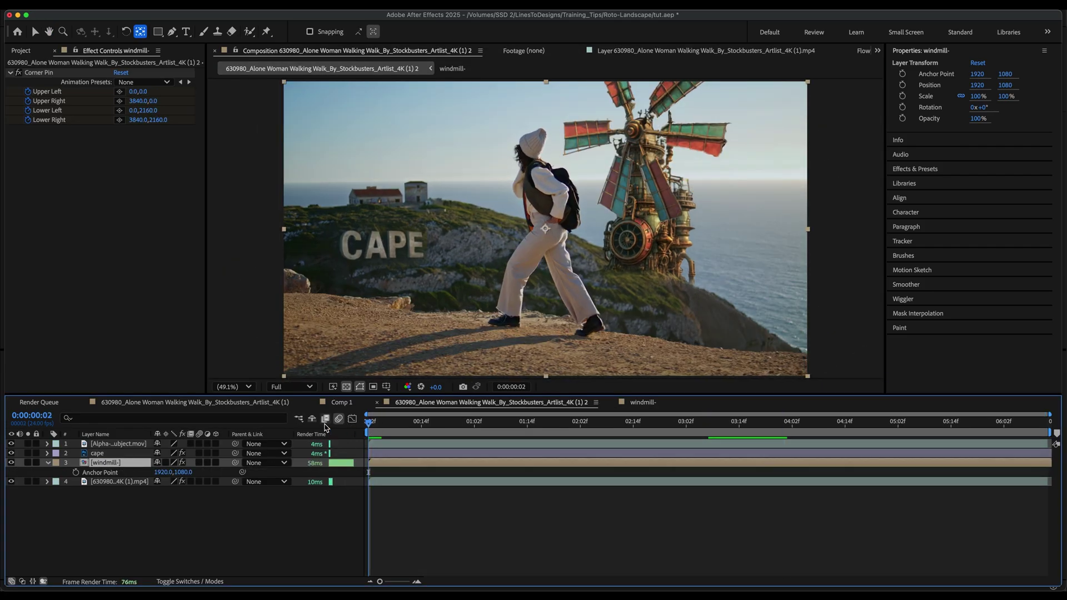
drag(183, 472, 216, 472)
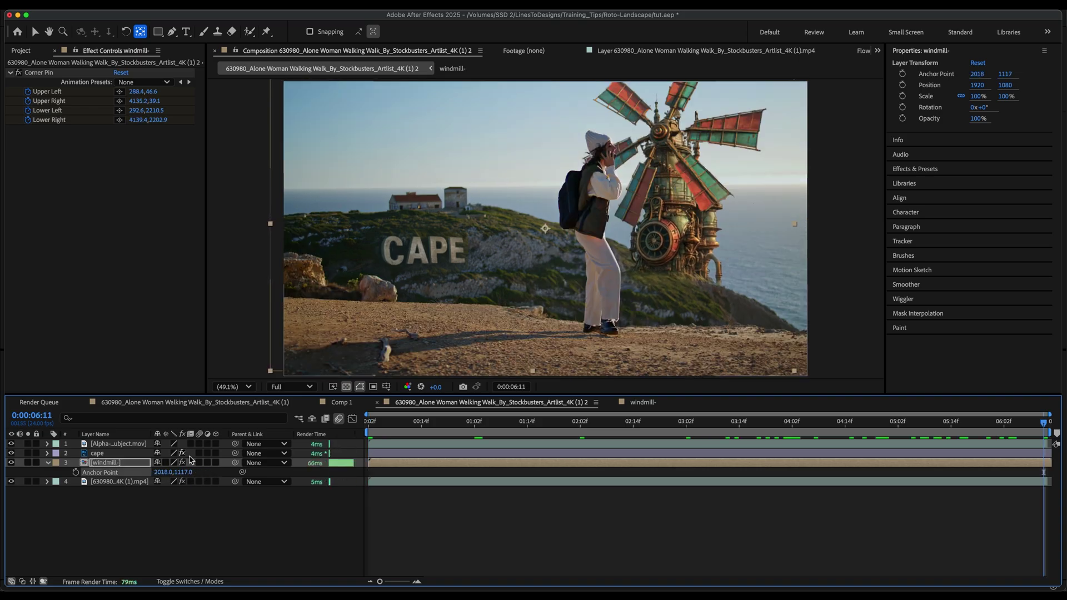
drag(189, 472, 192, 472)
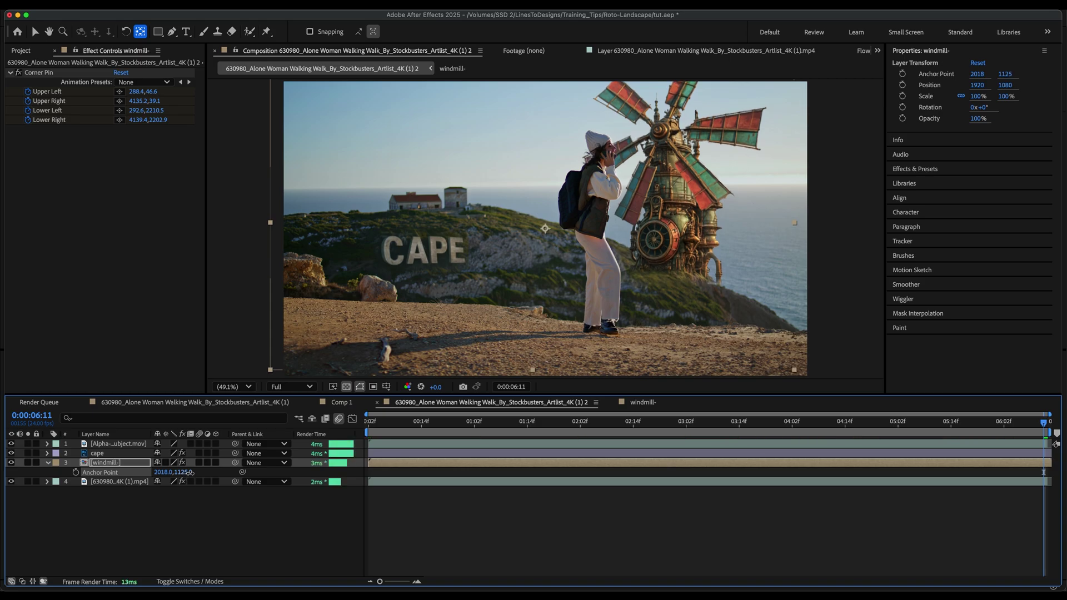
key(space)
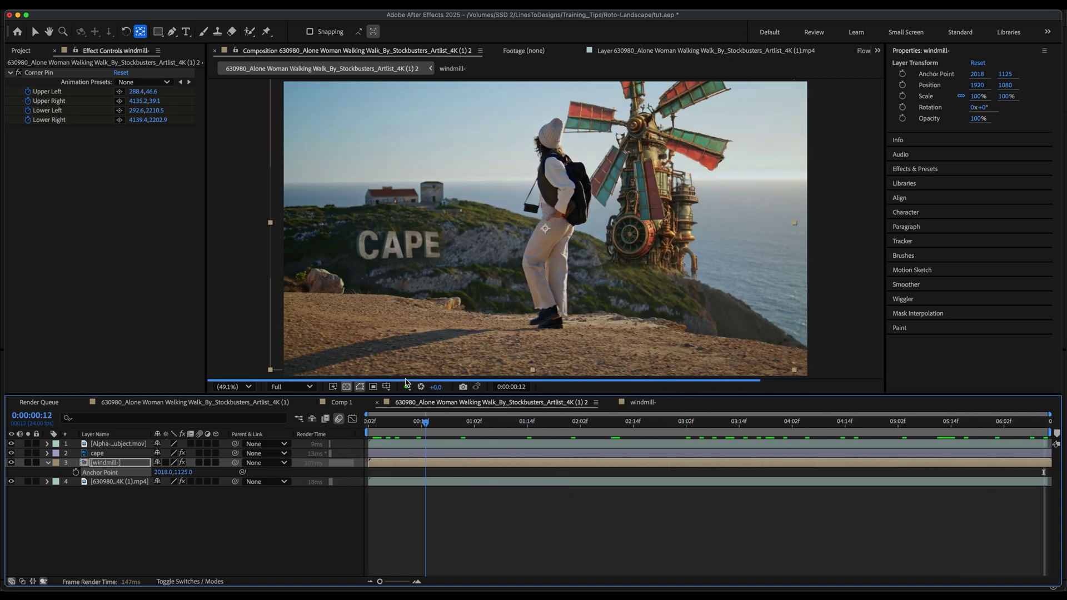
drag(180, 472, 163, 476)
key(space)
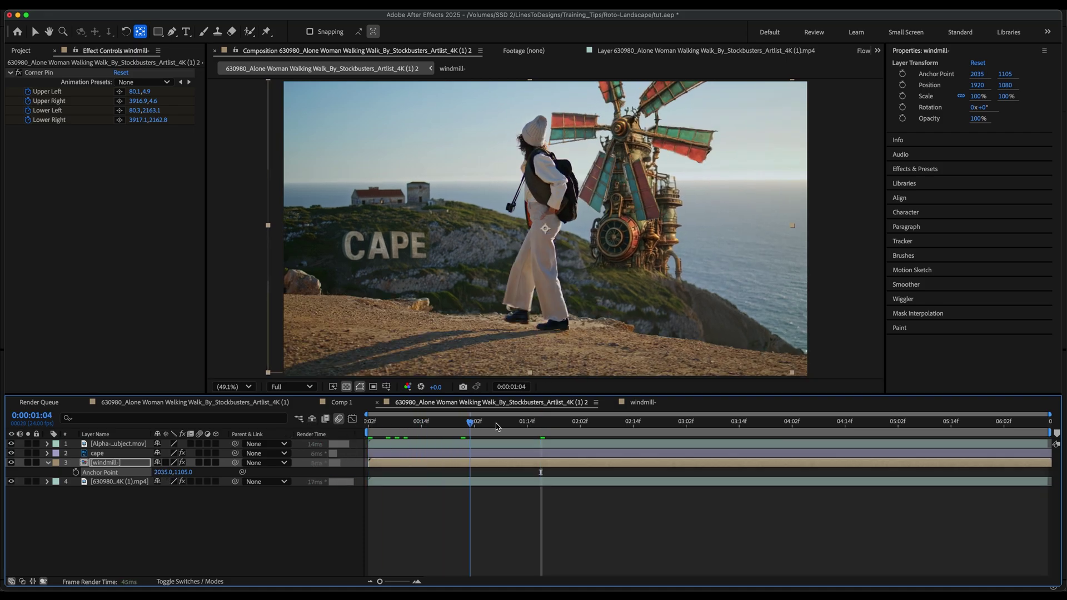
Scale the windmill- layer to 105%, set its anchor point to 2049, 1124, and play back the composition.
text(s)
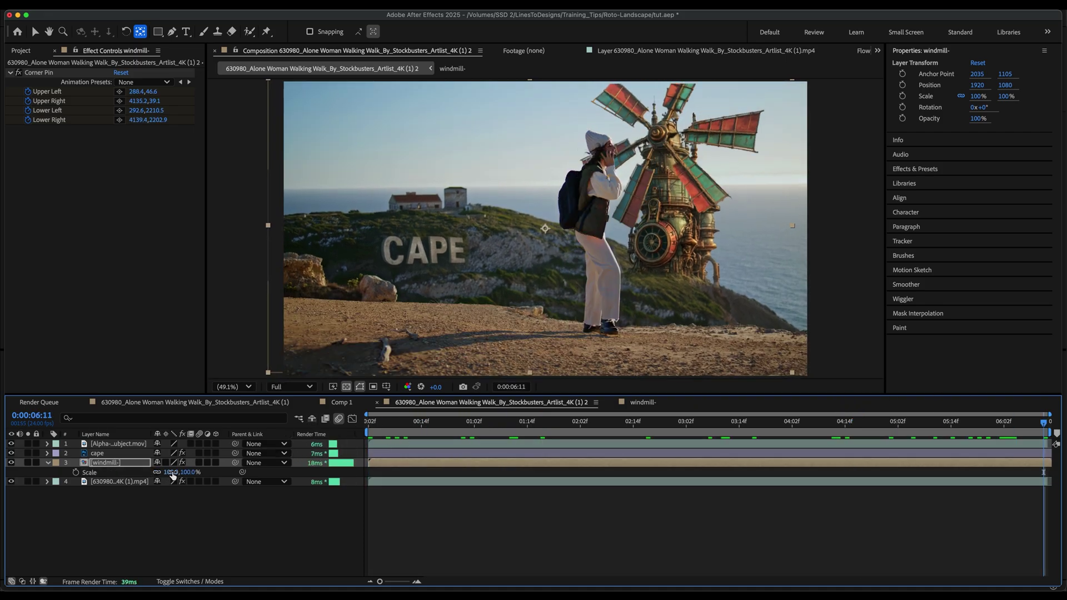
text(105)
key(Return)
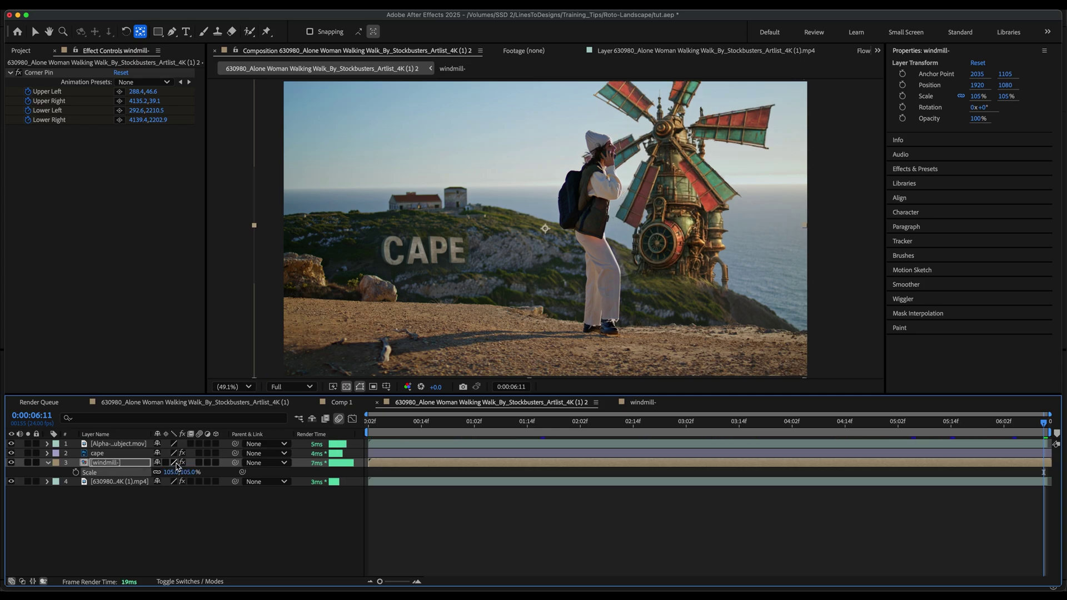
key(a)
drag(170, 471, 192, 472)
key(space)
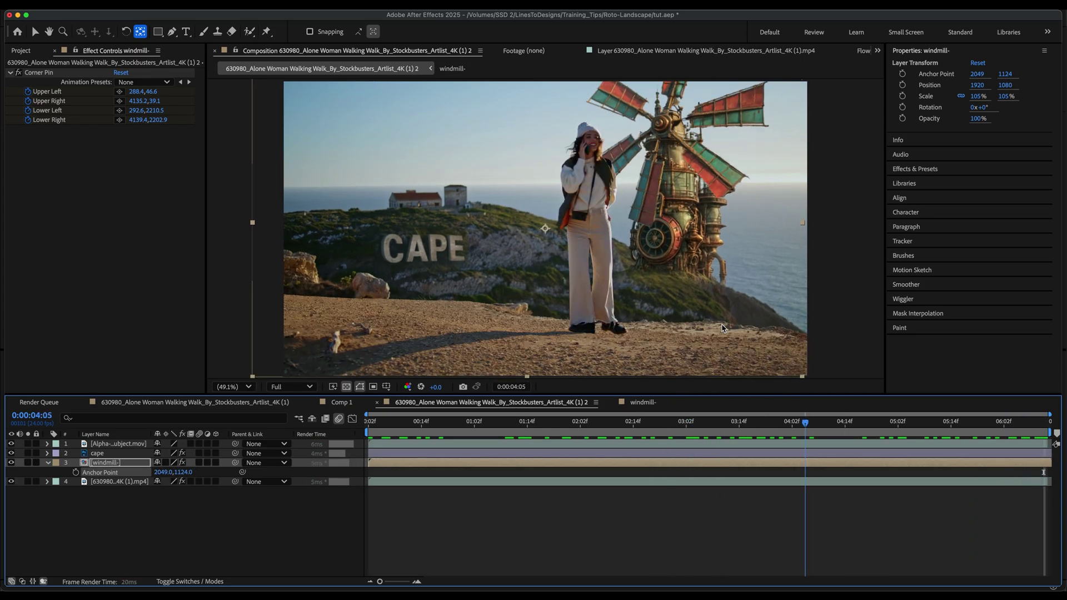